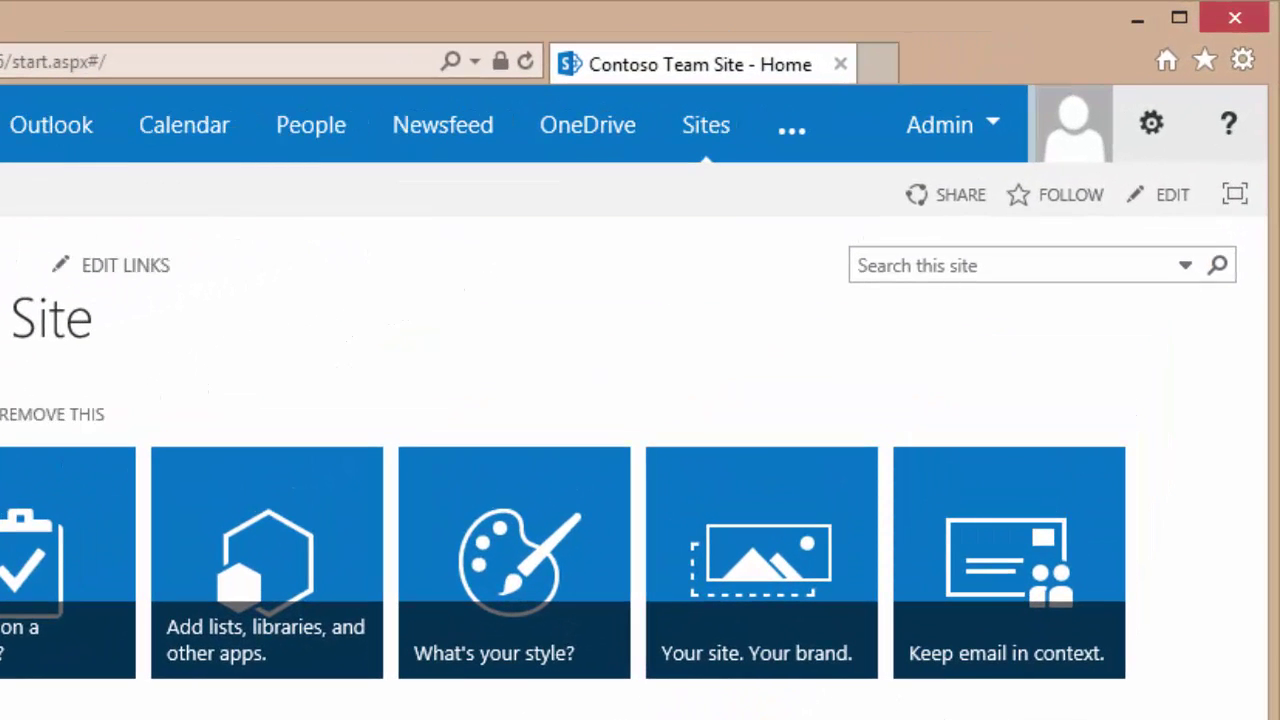
- Open the SharePoint Store through the option for adding an app to the Contoso Team Site
click(1153, 130)
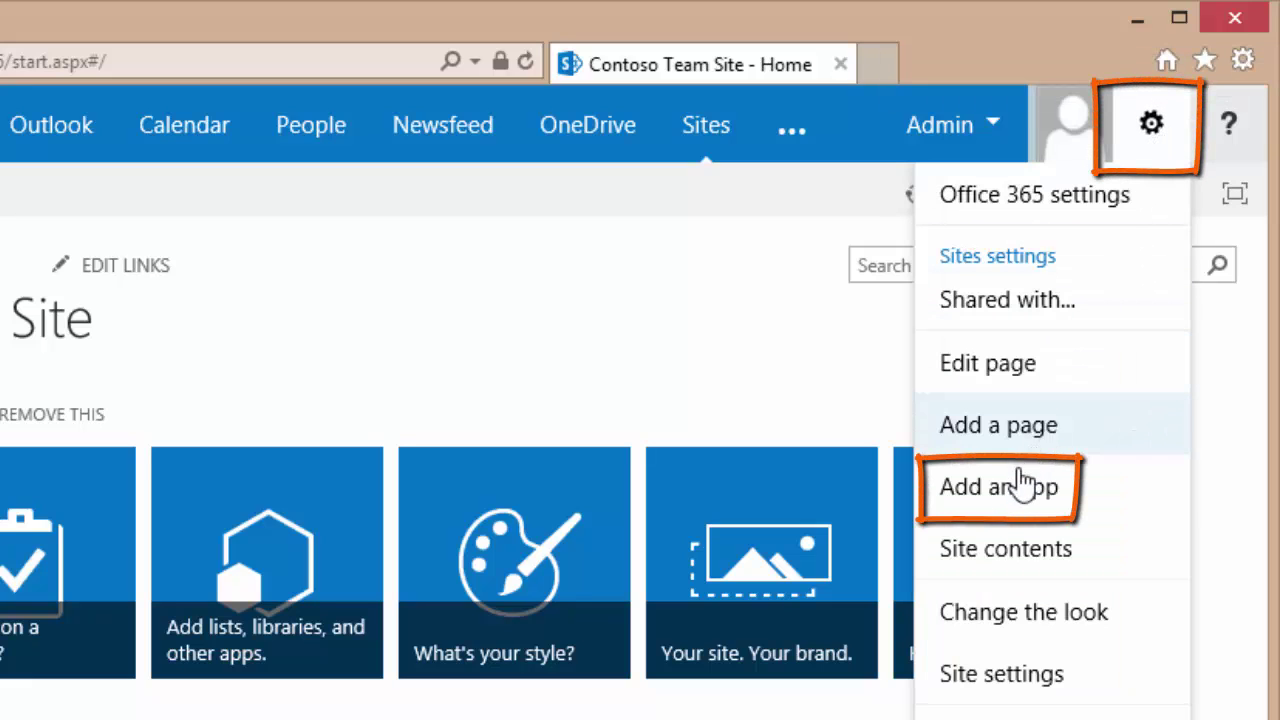
click(998, 490)
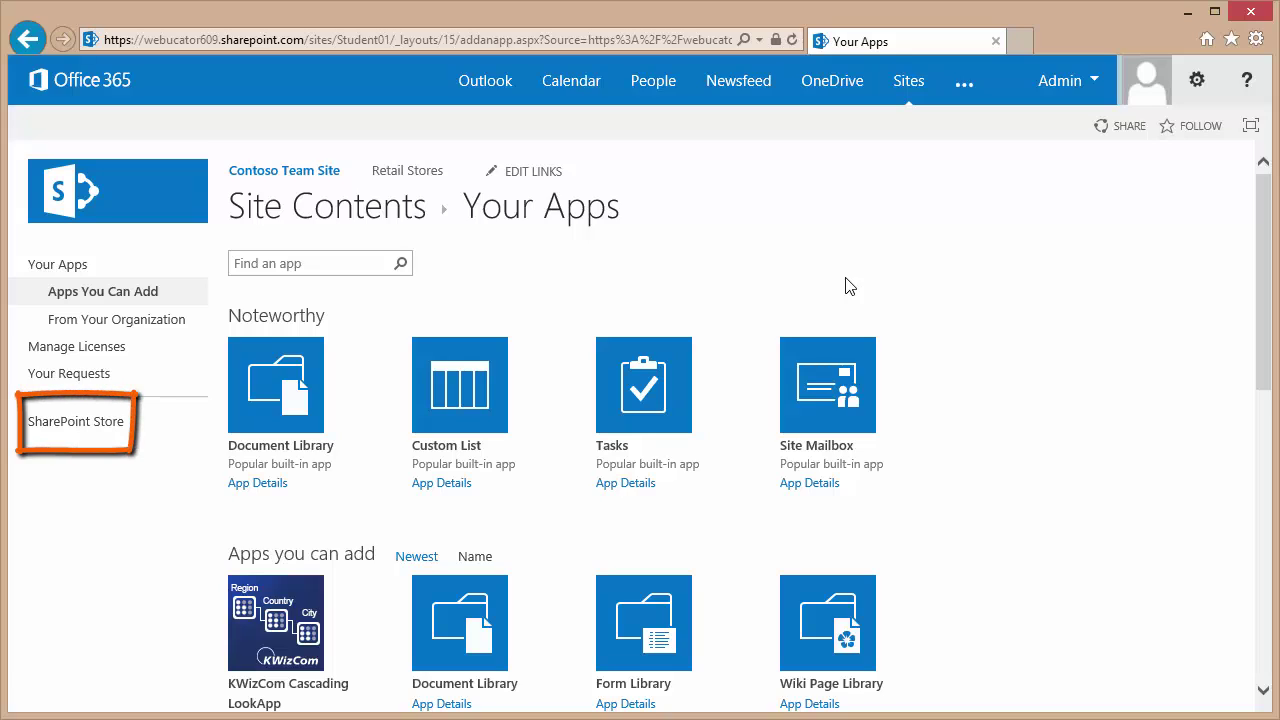
click(80, 425)
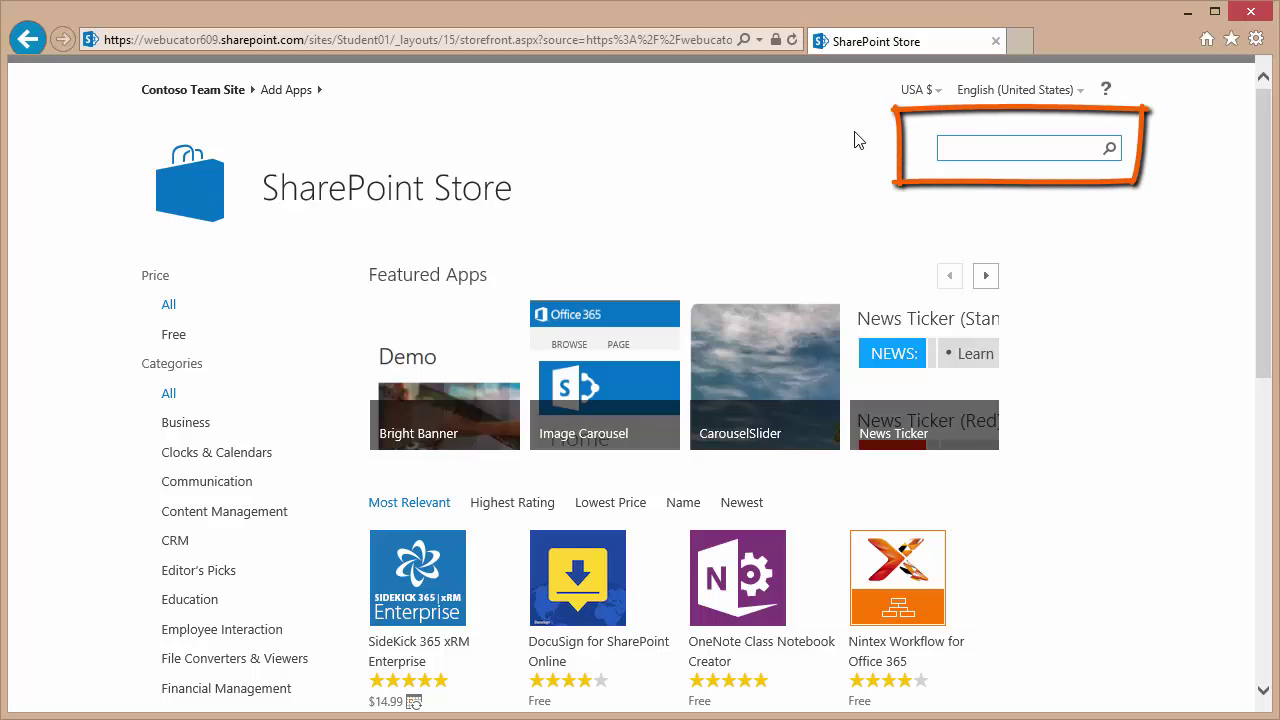
- Search the SharePoint Store for "Cascading Lookup" and view the details of the KWizCom Cascading LookApp
text(Cascadin)
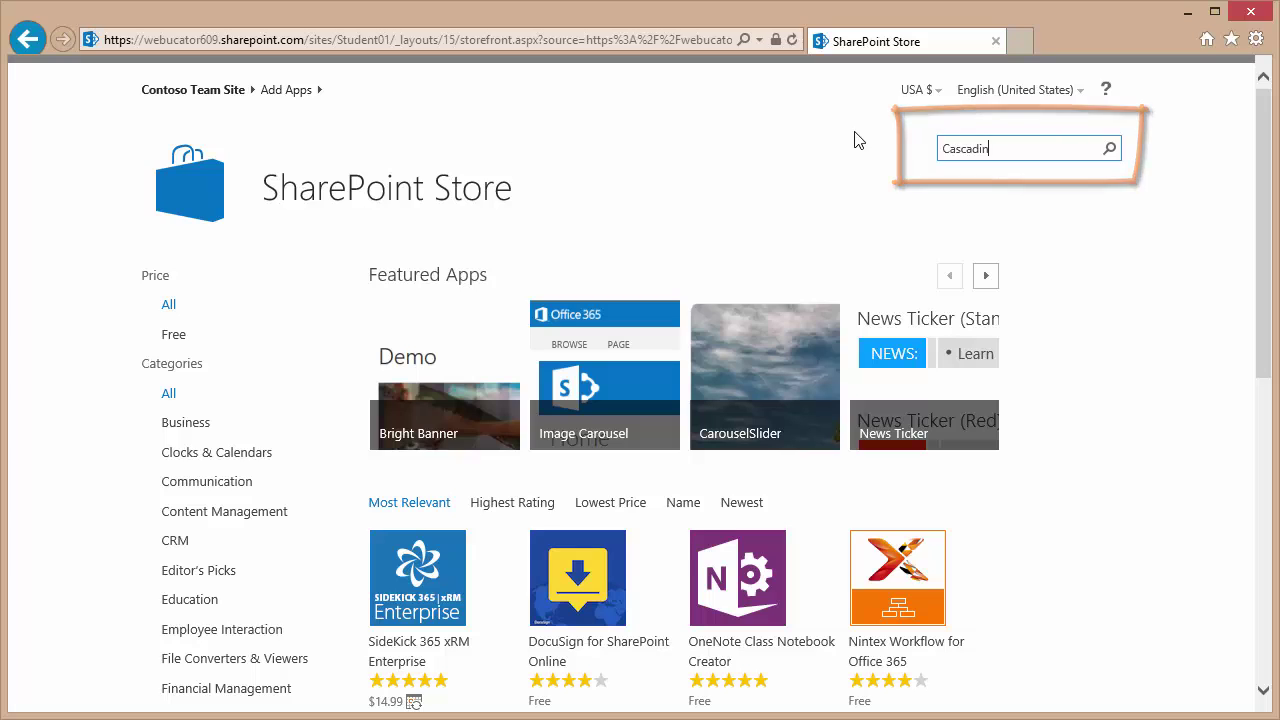
text(g Lookup)
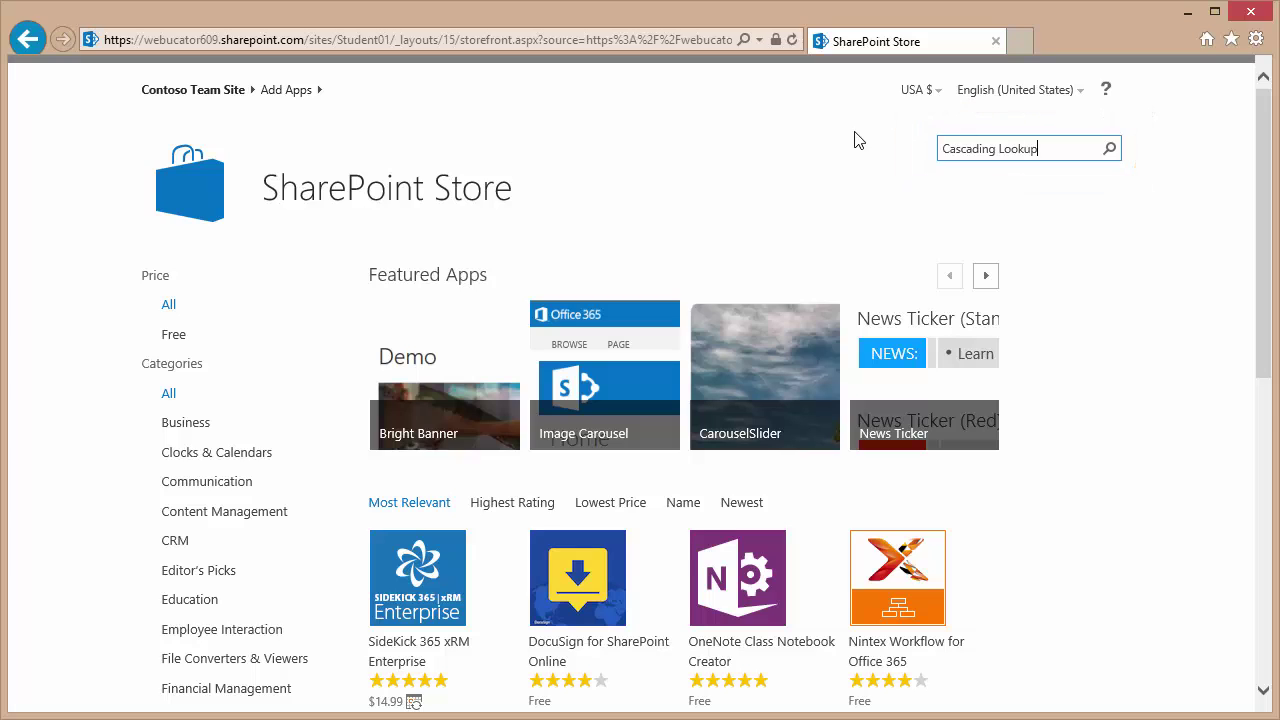
key(Return)
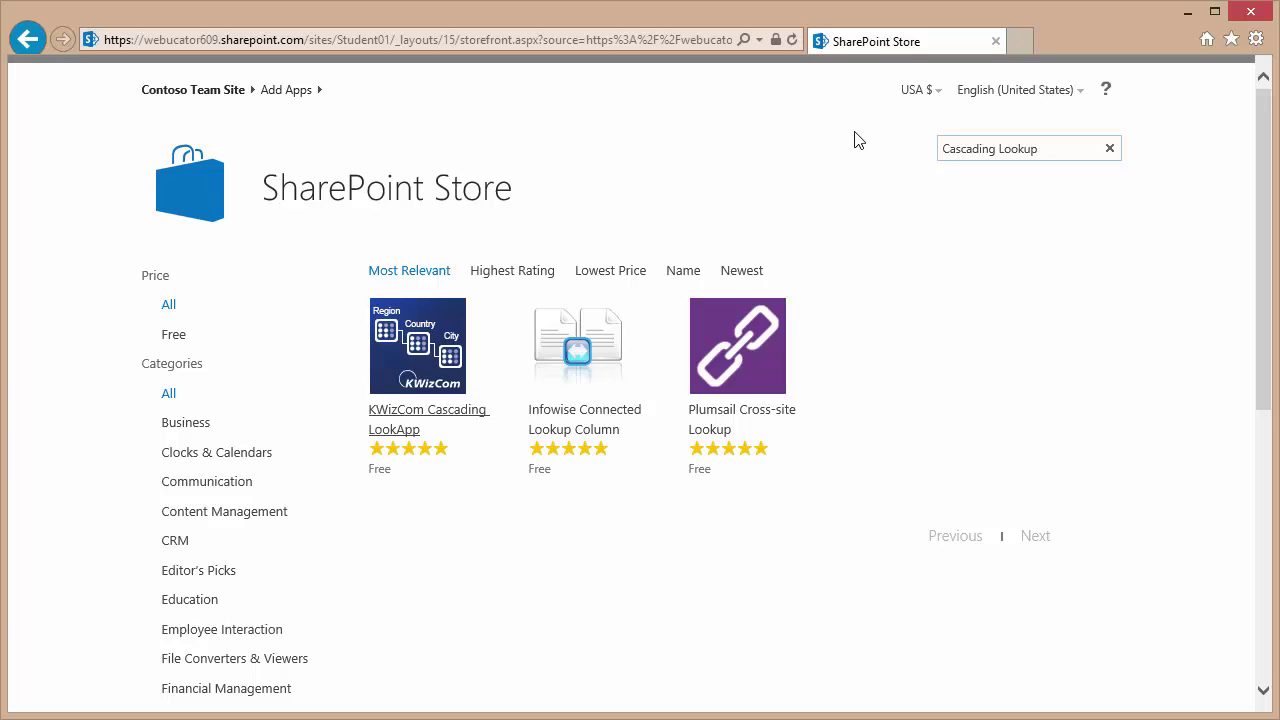
click(415, 375)
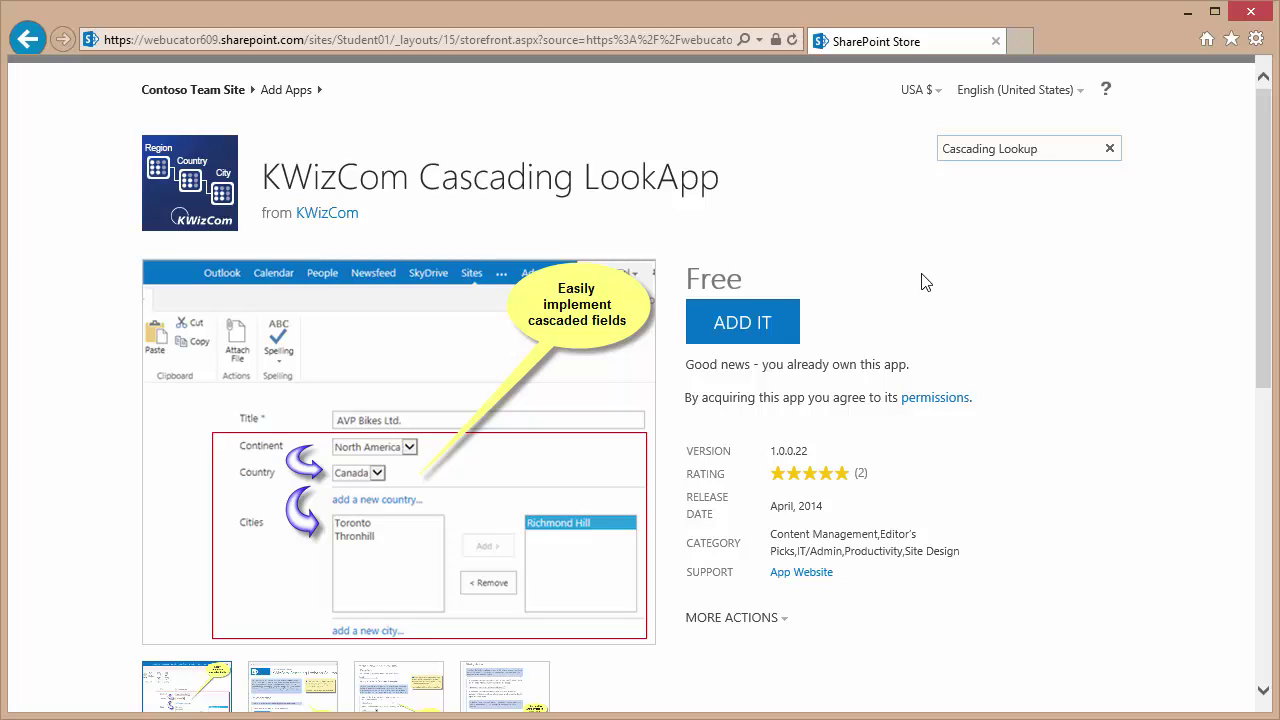
- Return to the Contoso Team Site and examine its US Regions, US States and US Cities lists
click(198, 92)
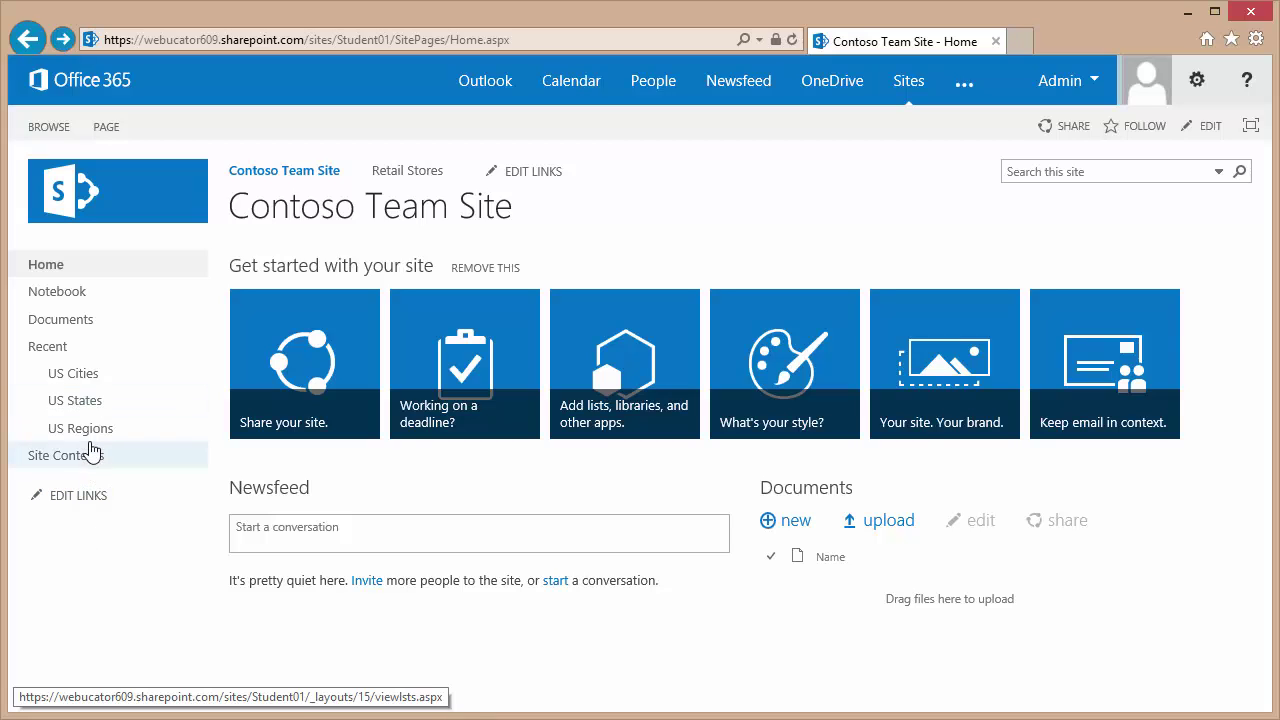
click(97, 436)
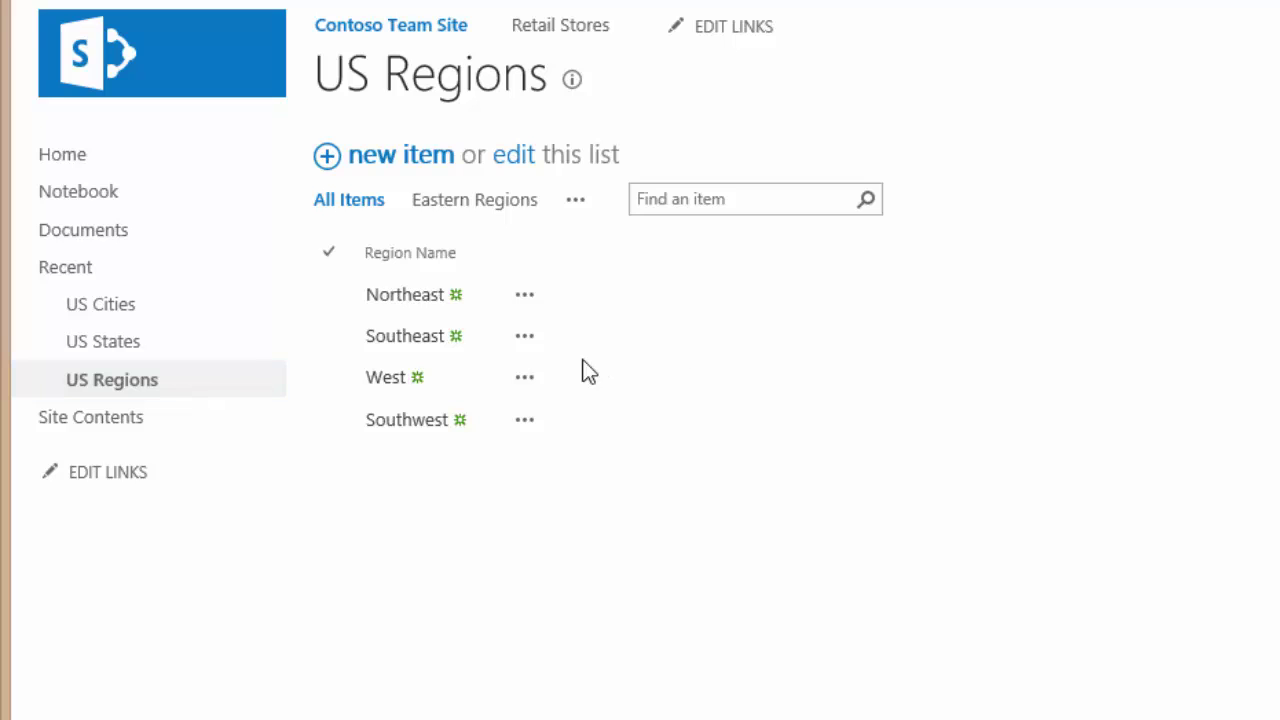
click(104, 356)
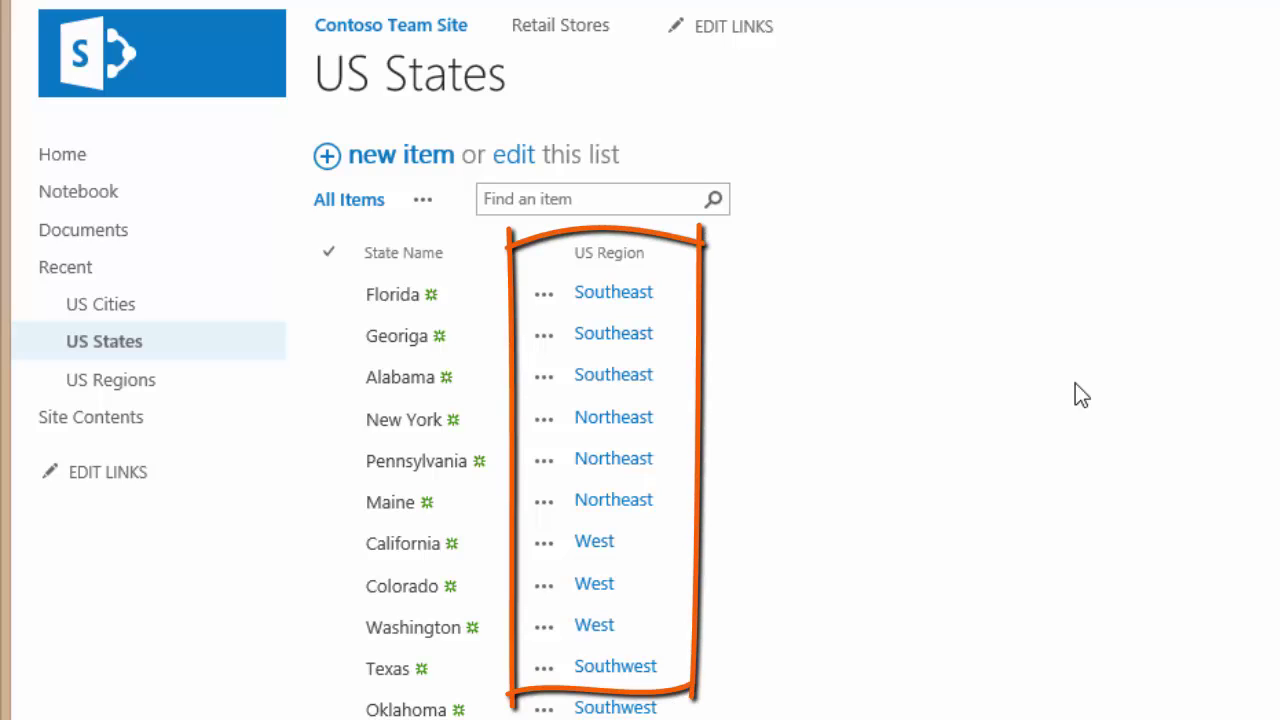
click(100, 304)
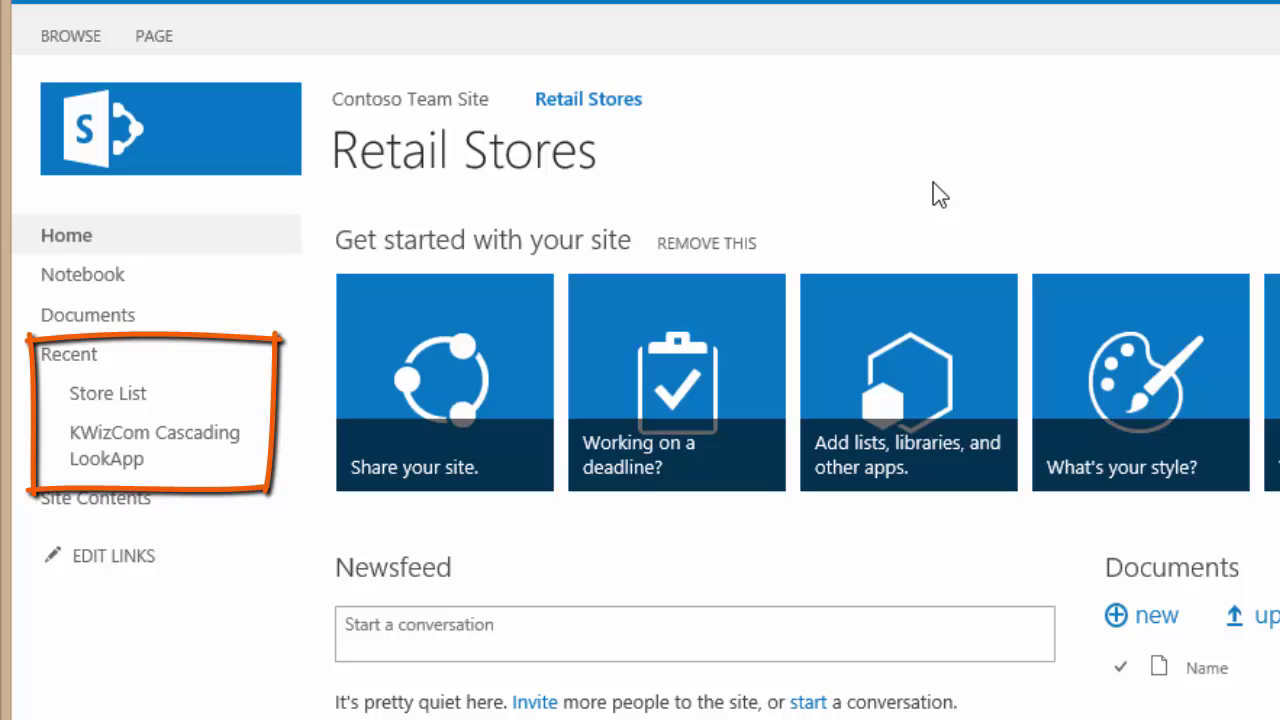
- In the Retail Stores site's Store List, start a new Cascading LookApp column named "Store Region"
click(97, 411)
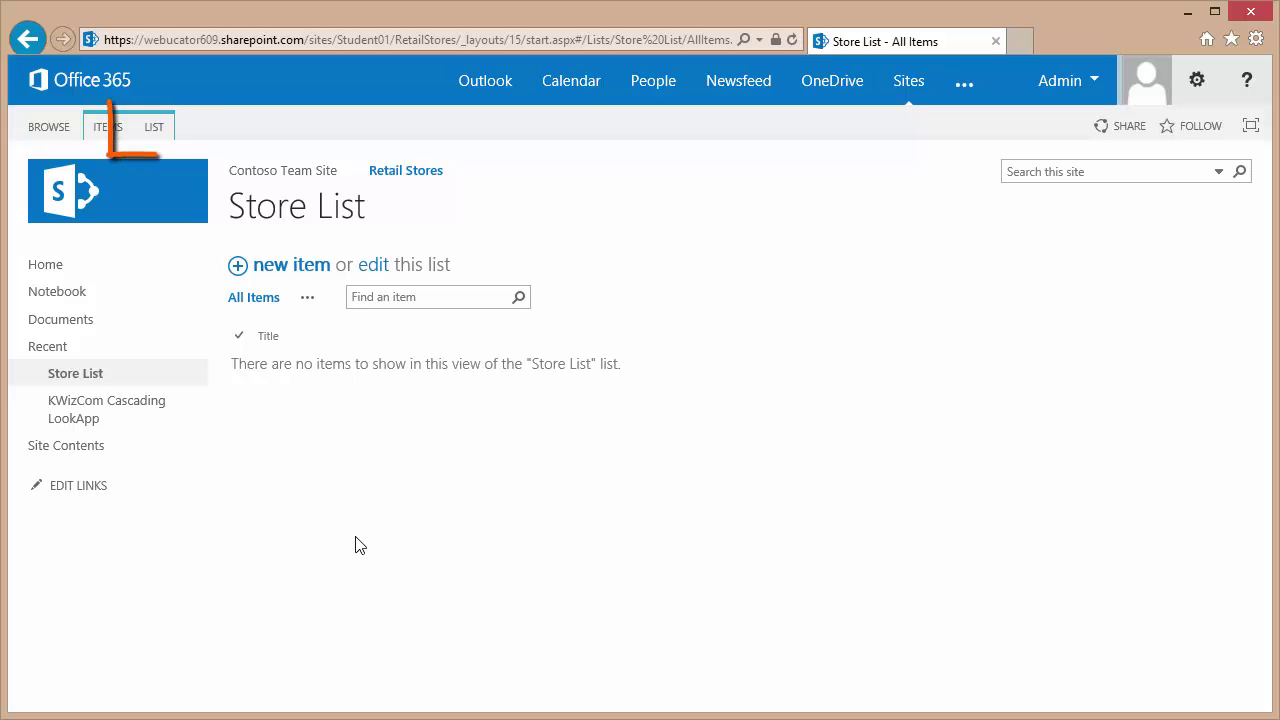
click(154, 128)
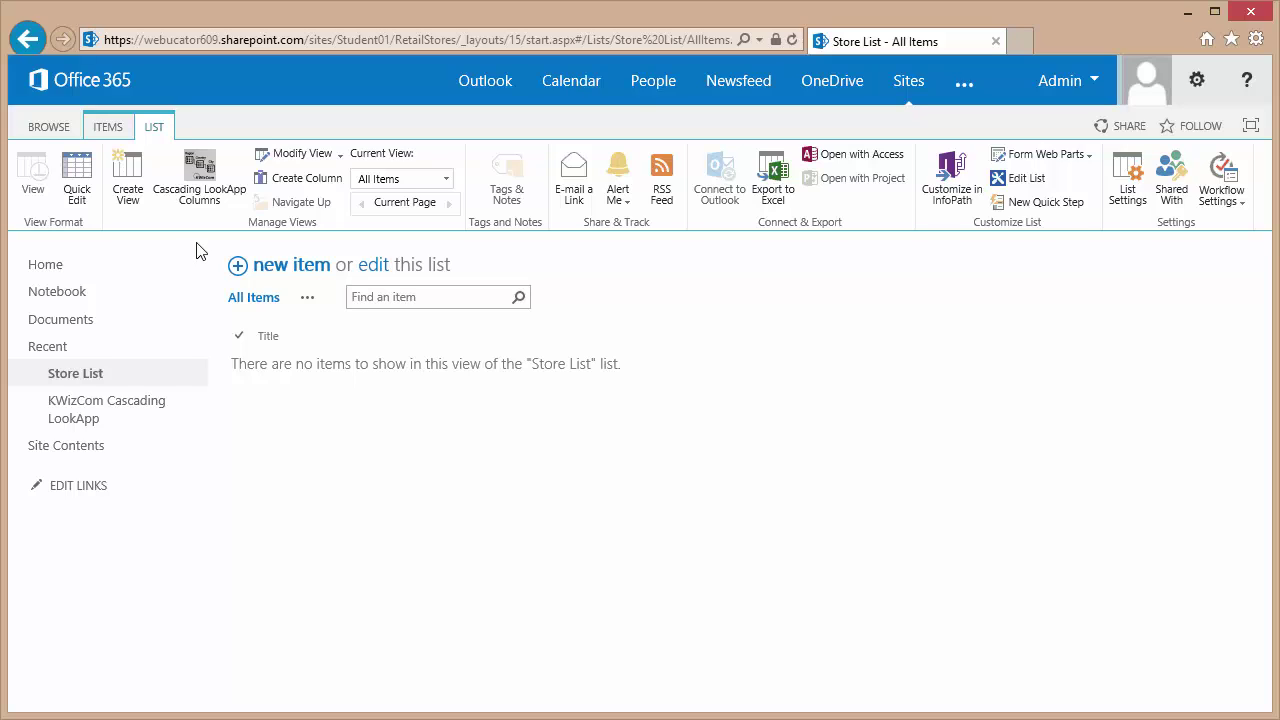
click(199, 165)
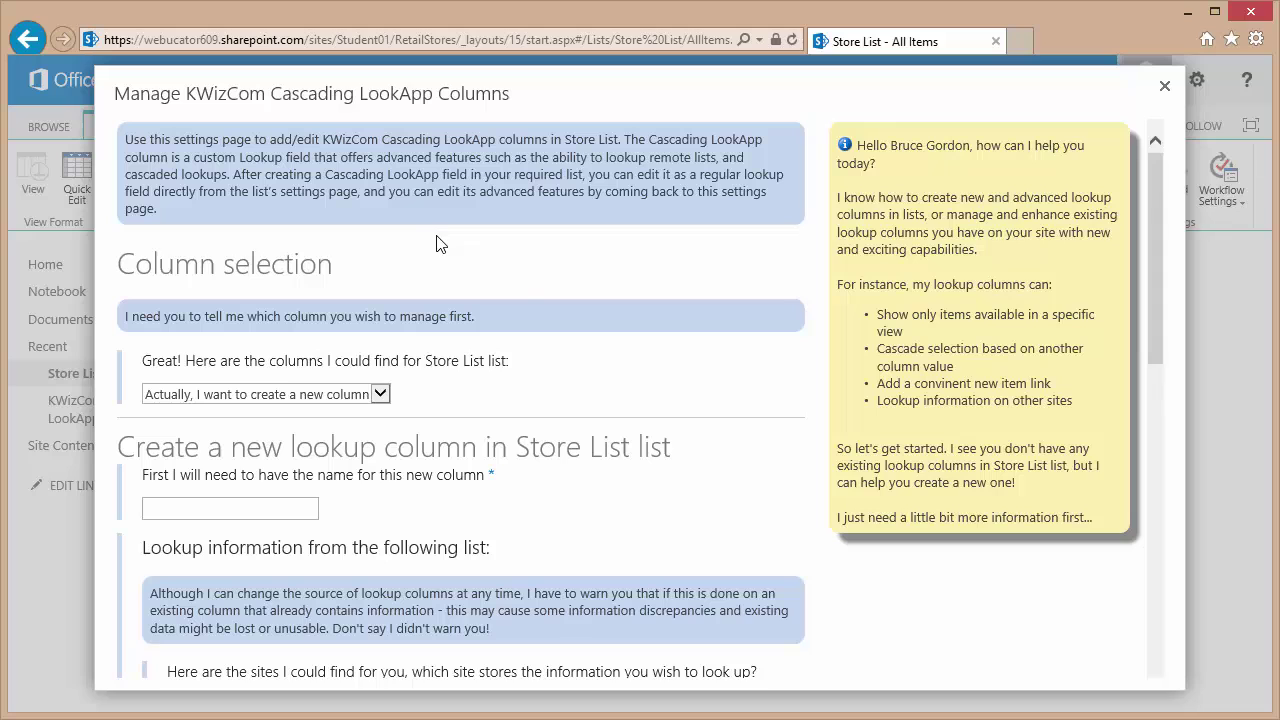
scroll(572, 347, down, 2)
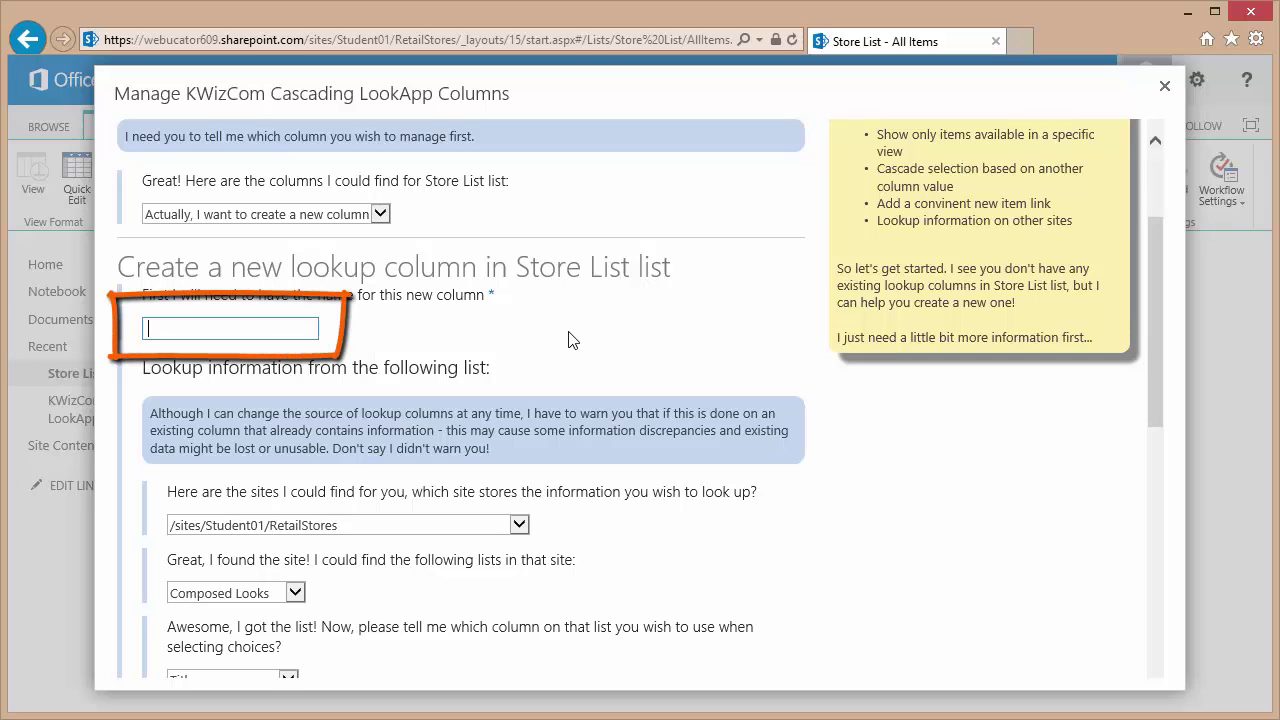
text(Store Region)
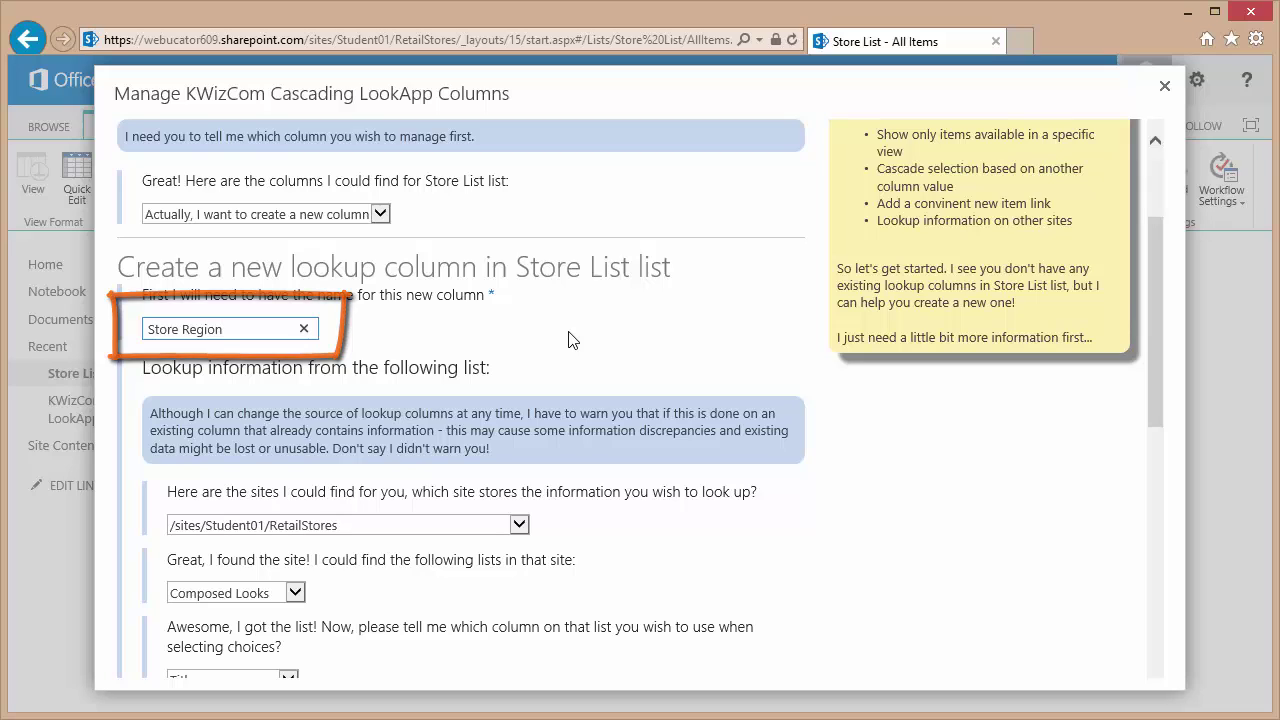
click(632, 537)
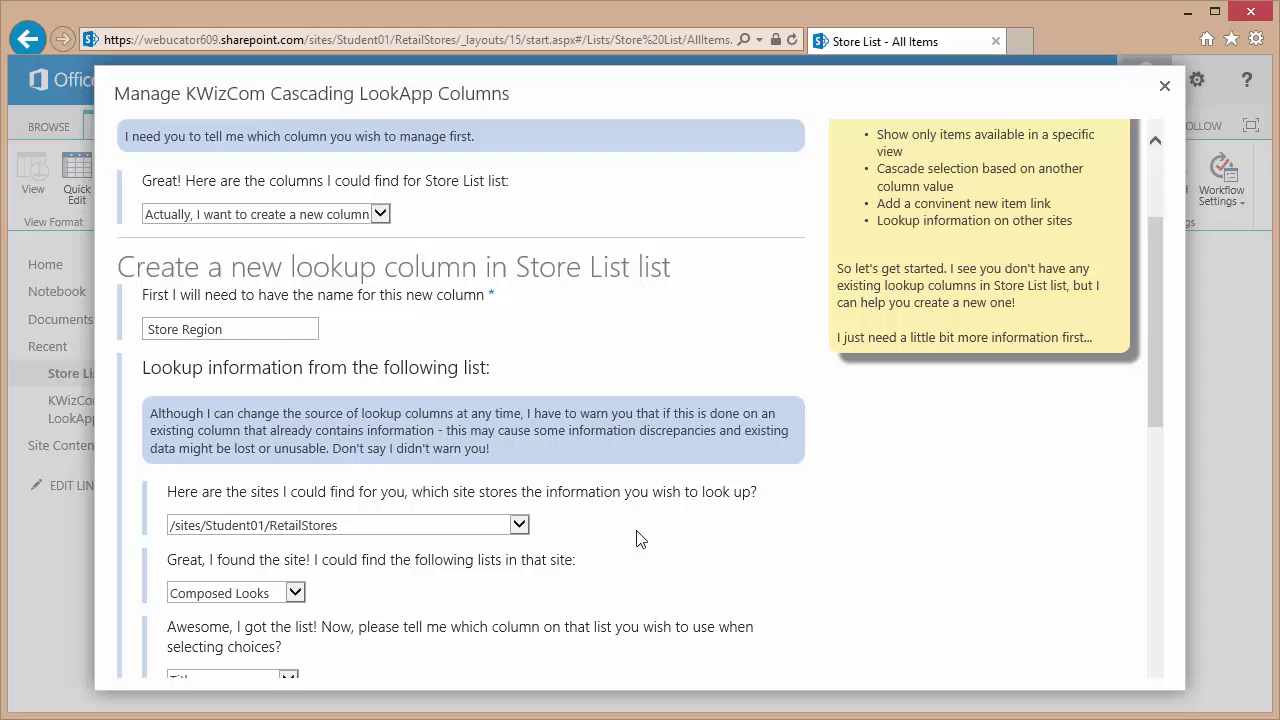
- Set the Store Region column to look up information from the US Regions list on the /sites/Student01 site
scroll(635, 538, down, 3)
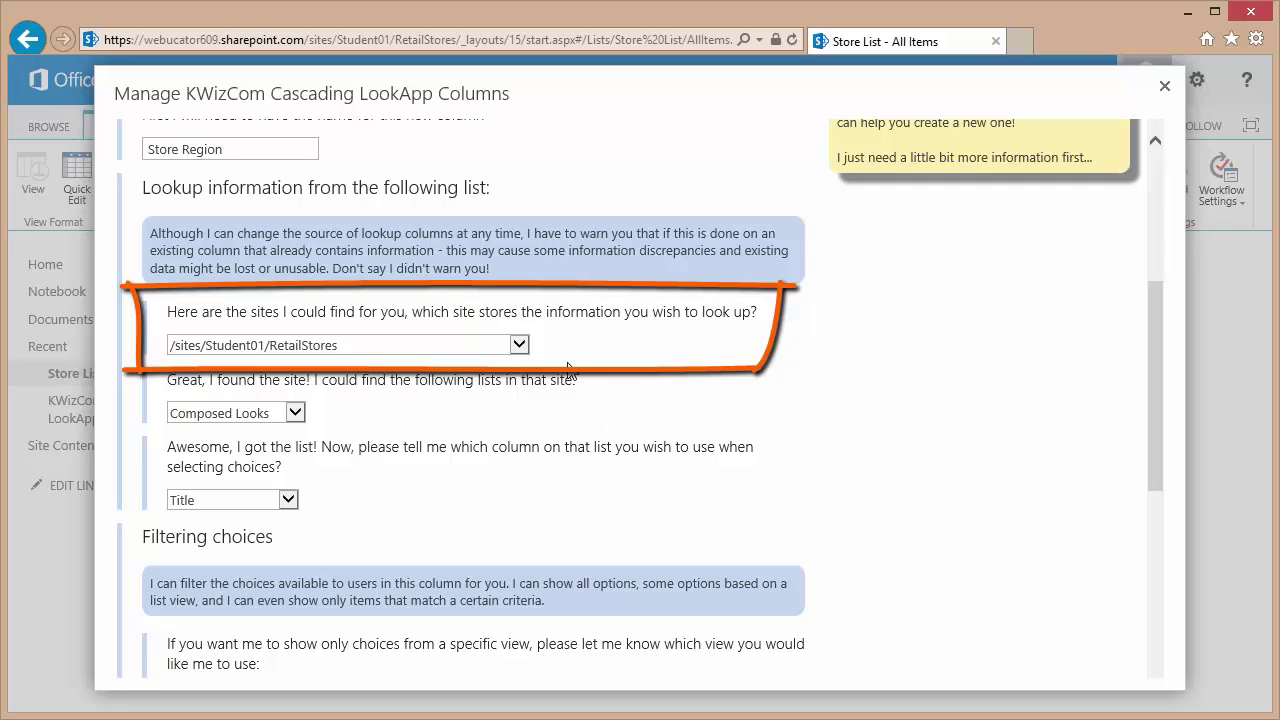
click(520, 346)
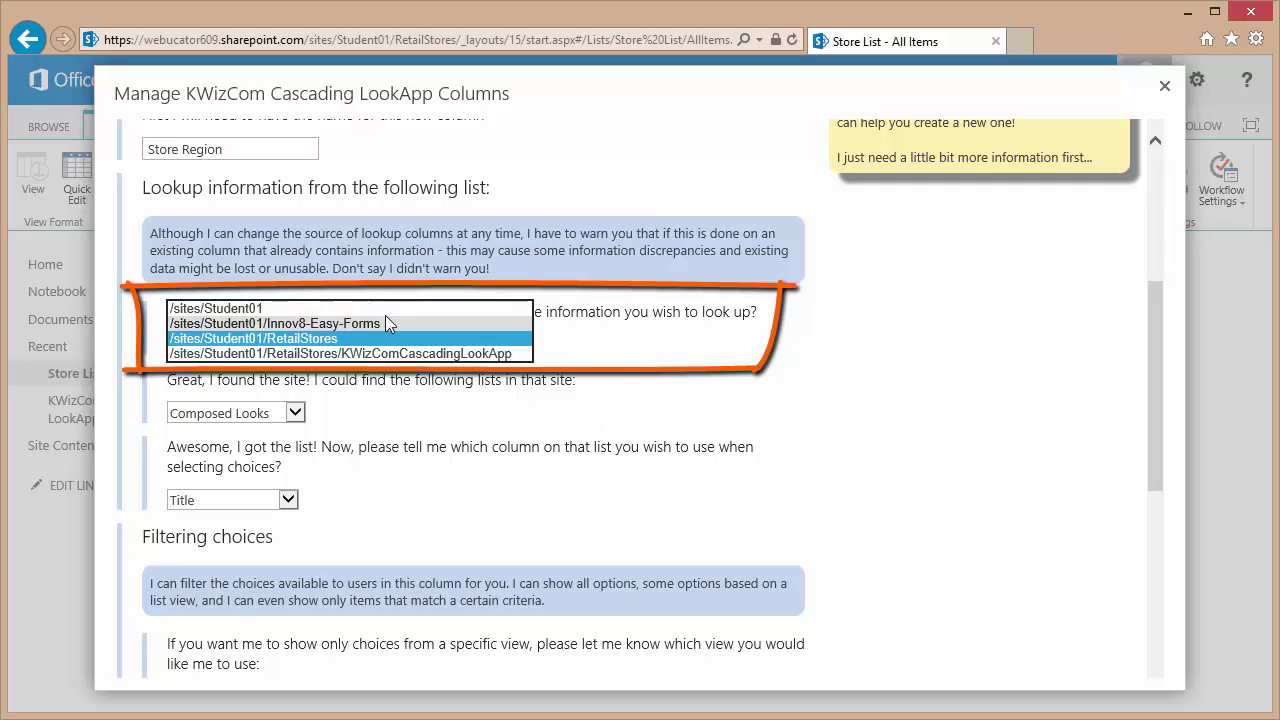
click(272, 307)
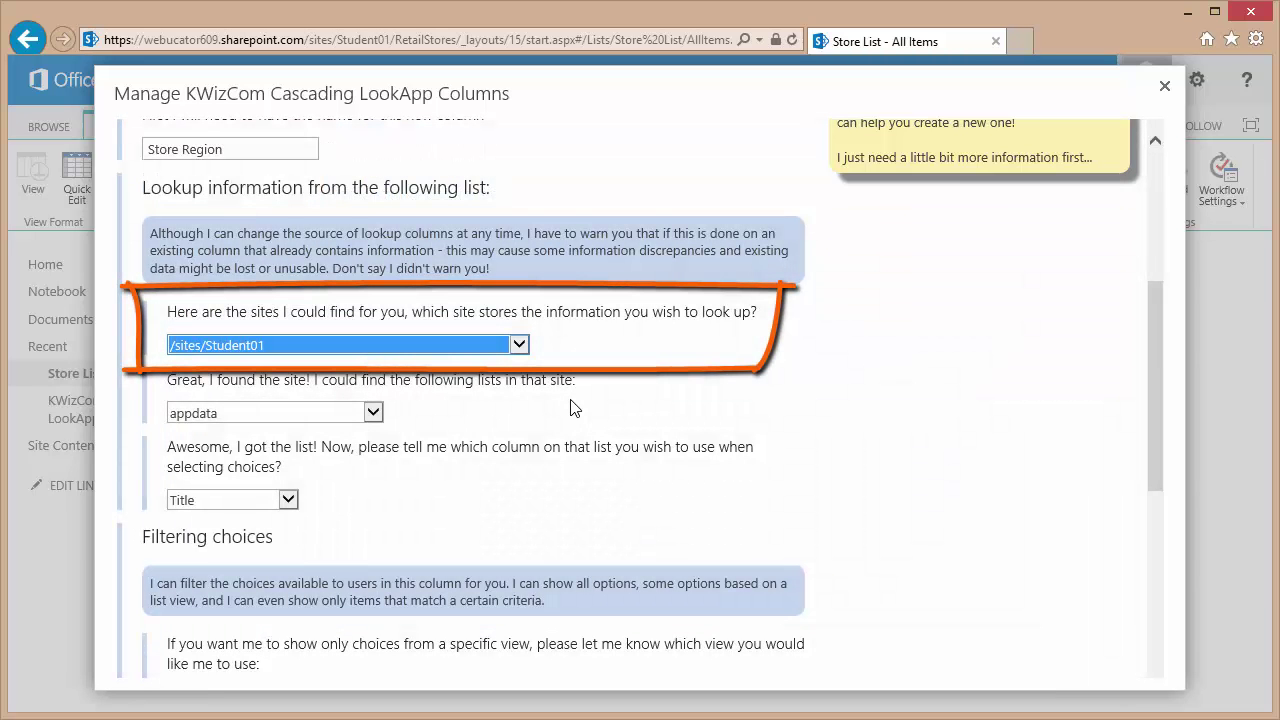
click(373, 413)
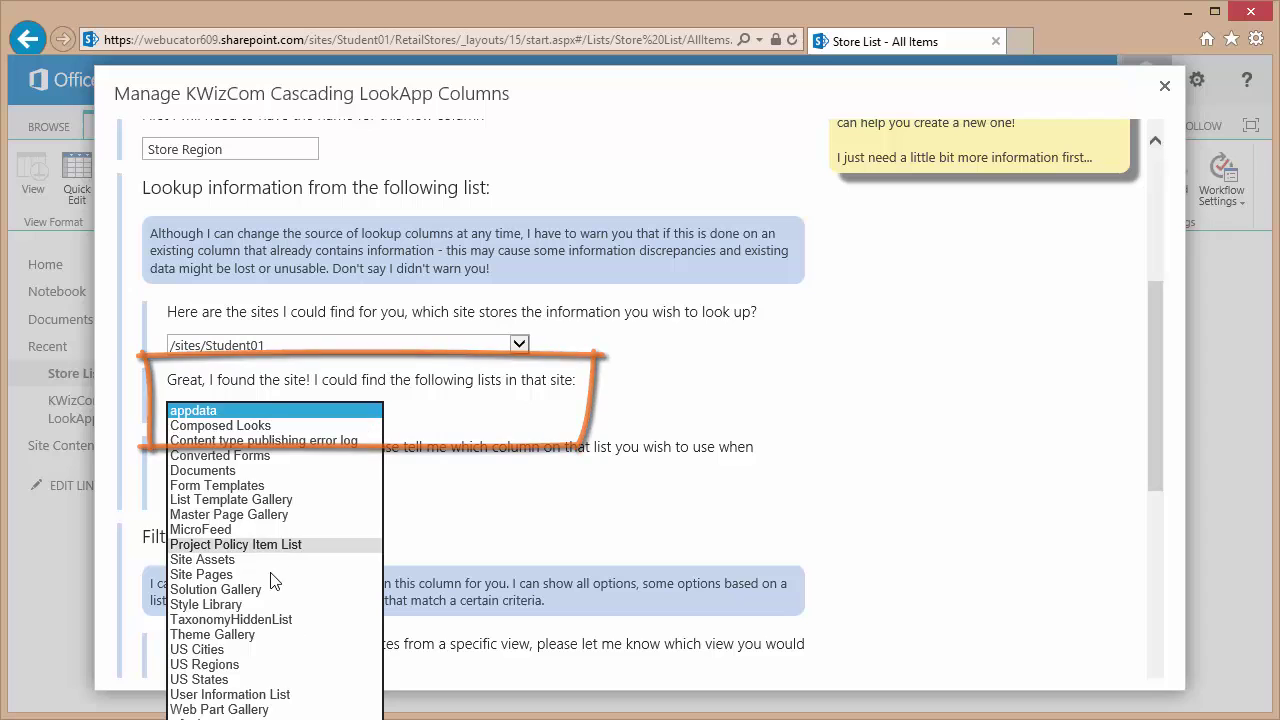
click(240, 664)
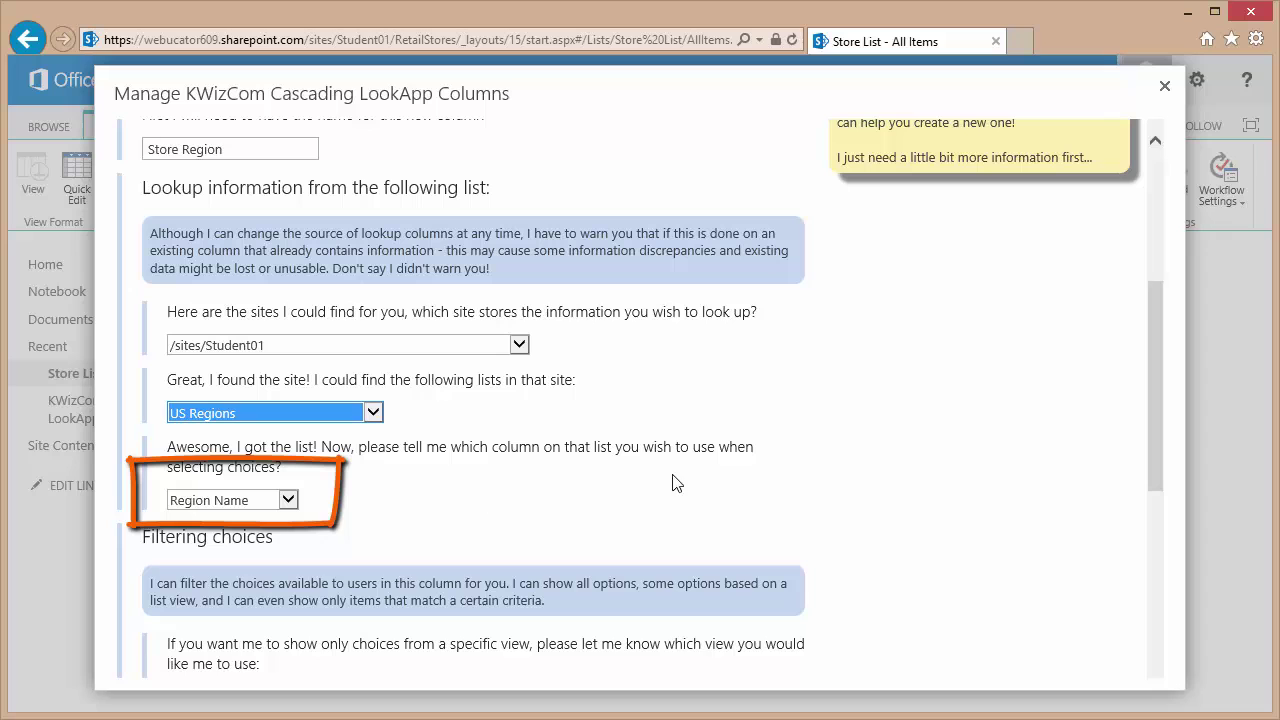
- Review the remaining filtering and field settings, keep their defaults, and create the Store Region column
drag(1158, 366, 1143, 482)
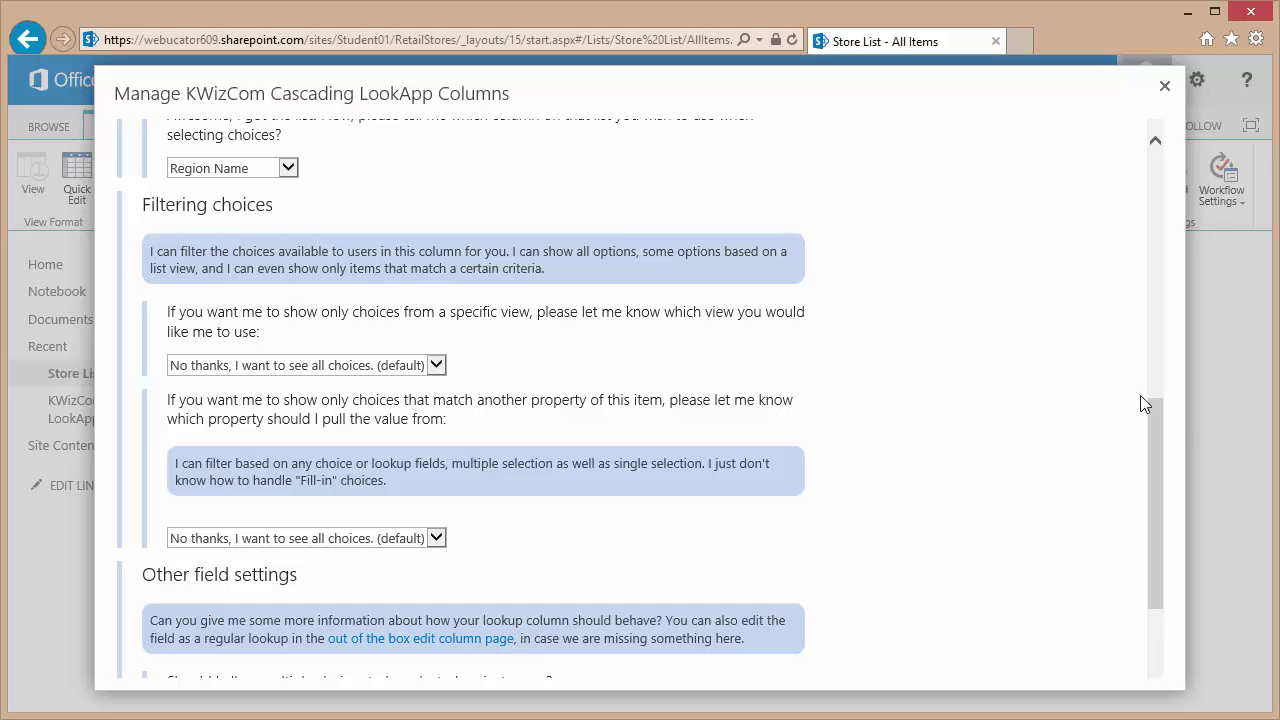
drag(1155, 442, 1153, 532)
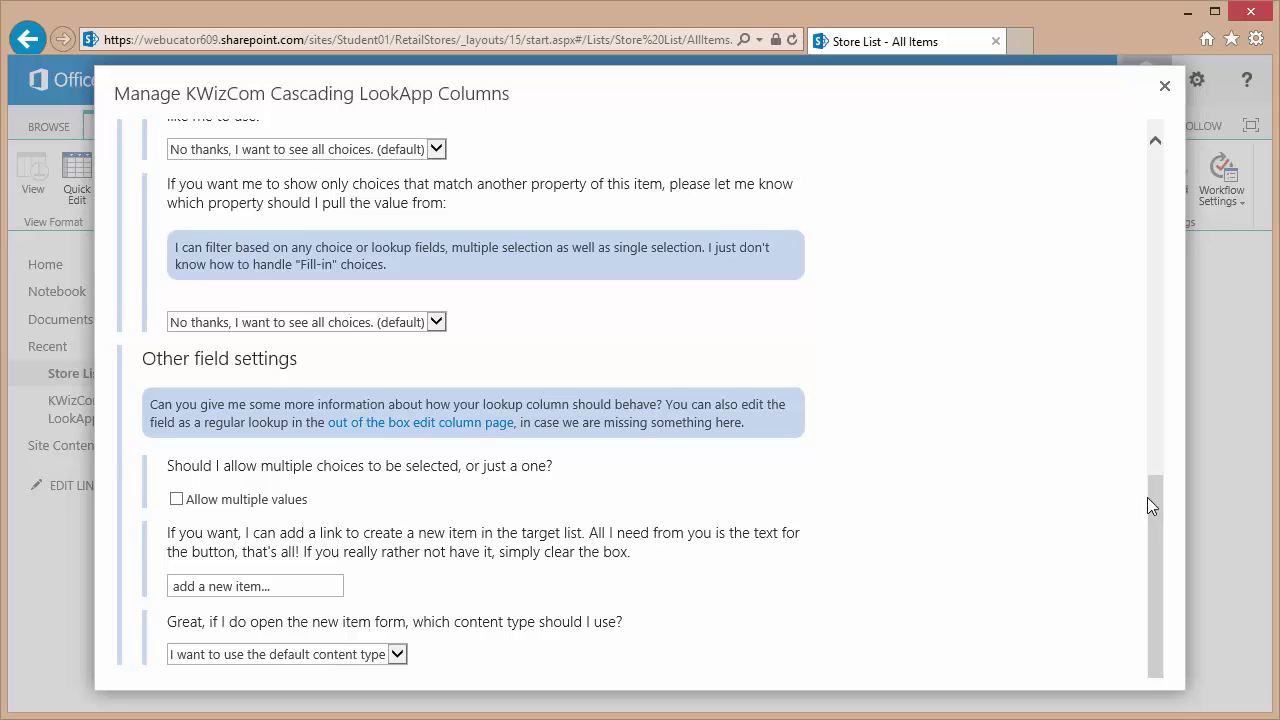
scroll(1040, 440, up, 1)
drag(1155, 434, 1145, 534)
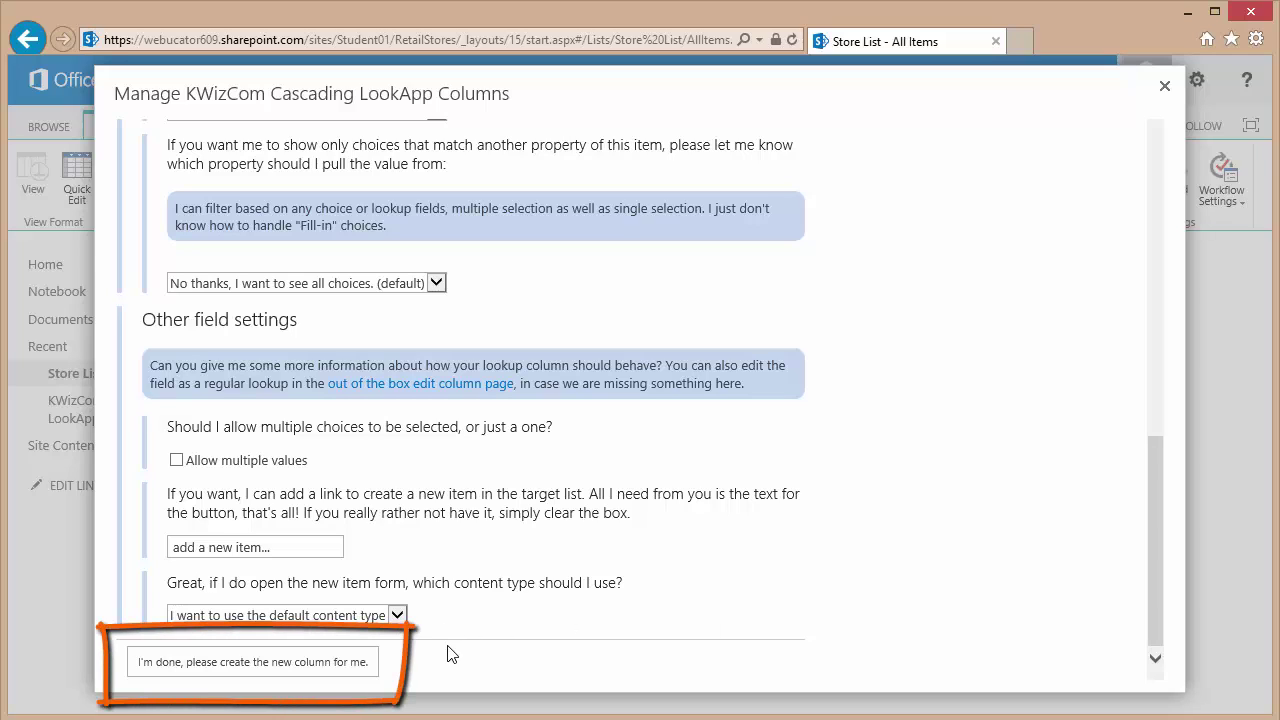
click(257, 664)
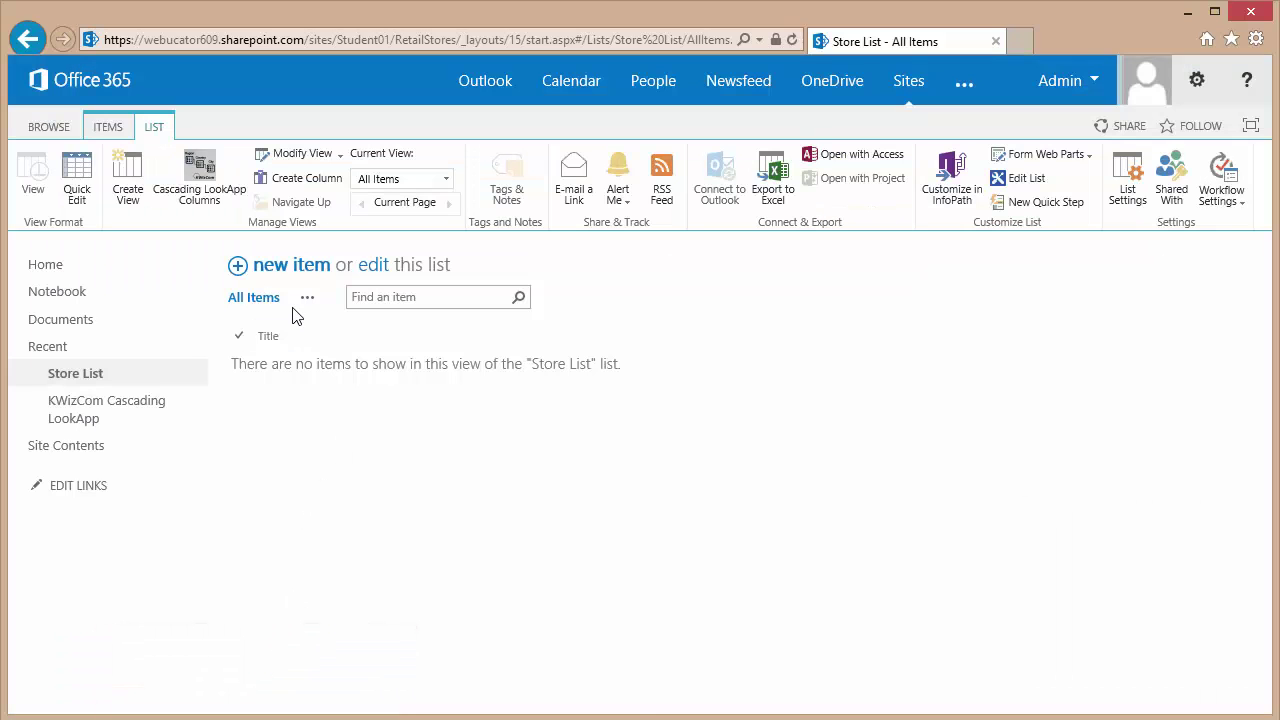
- Examine the Store Region choices in a new Store List item form and cancel the item
click(289, 268)
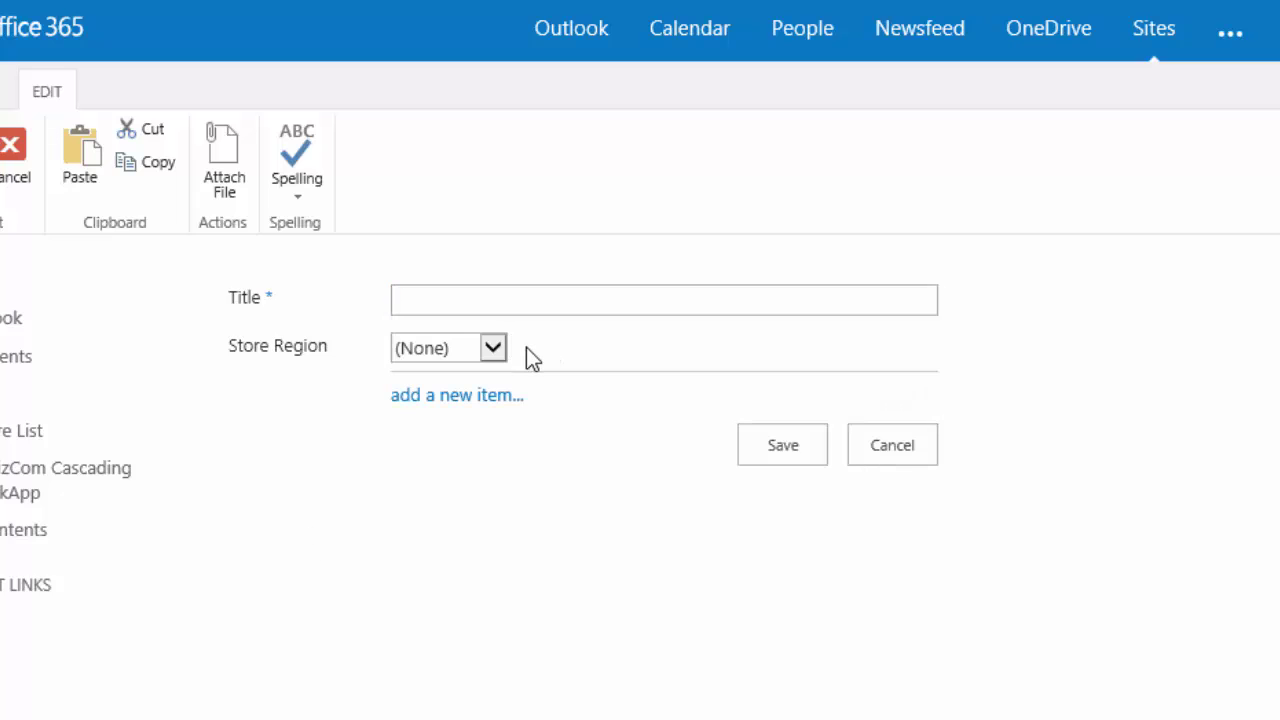
click(494, 349)
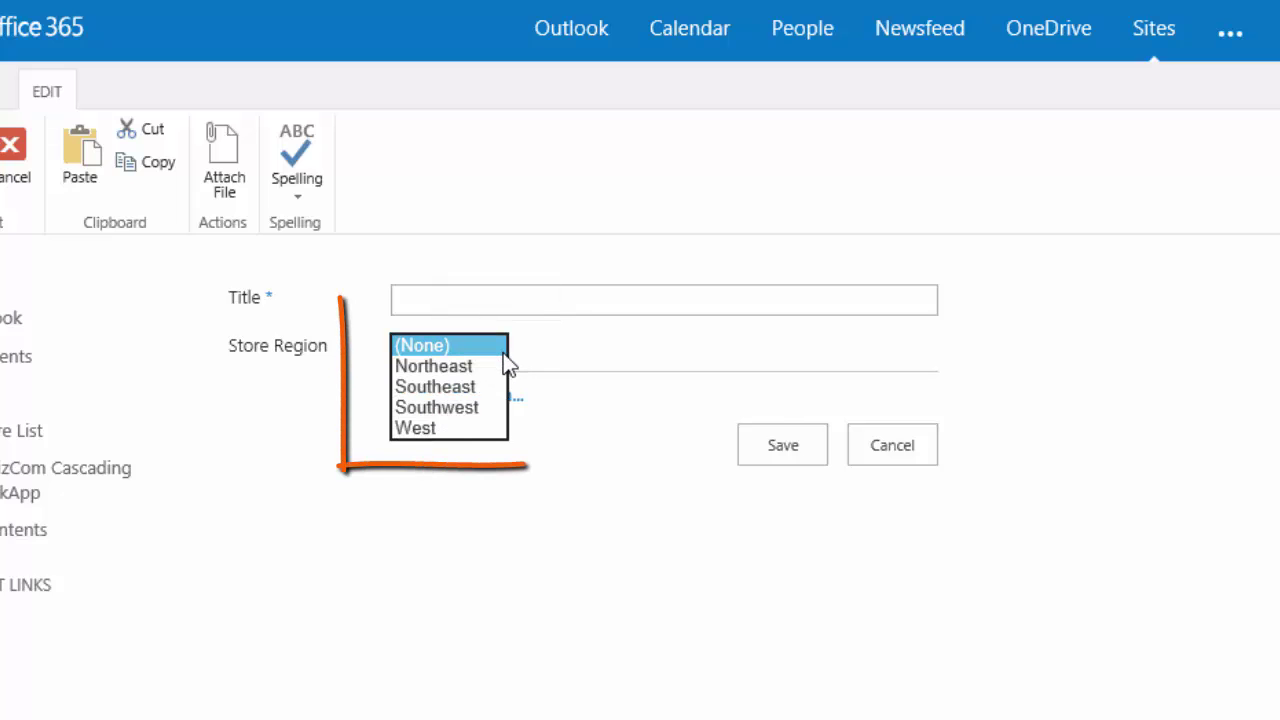
click(565, 481)
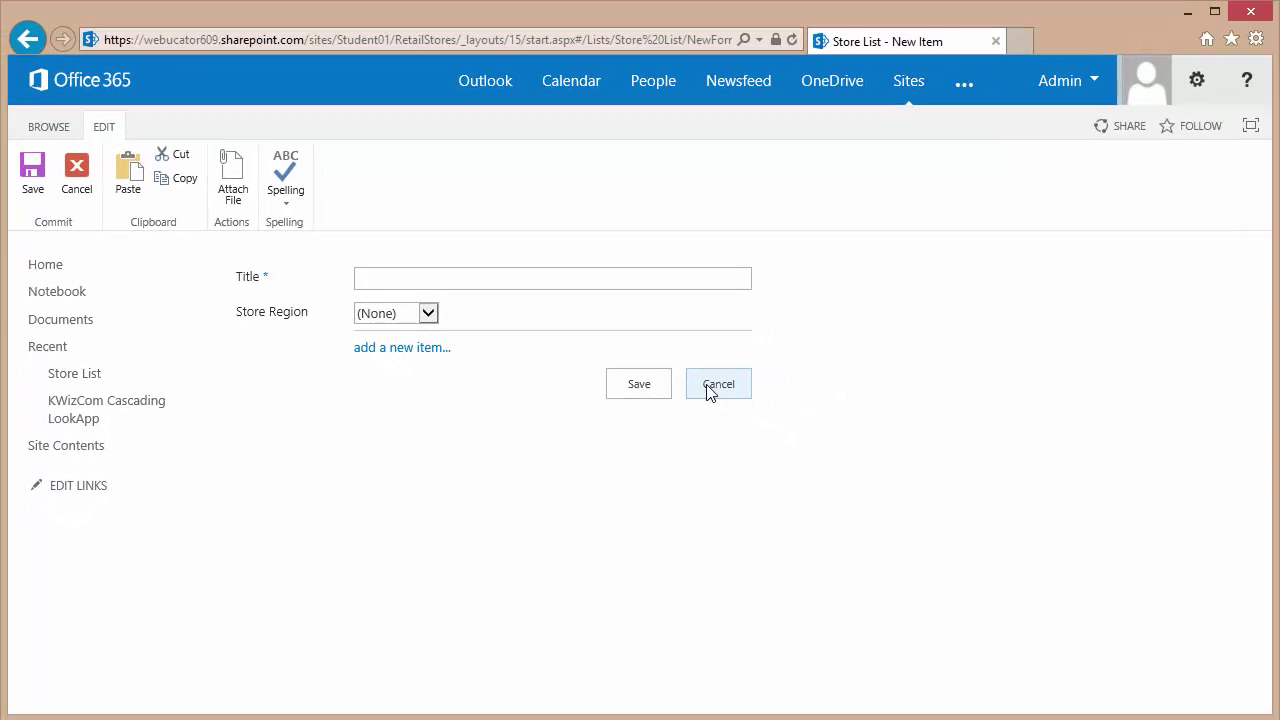
click(718, 385)
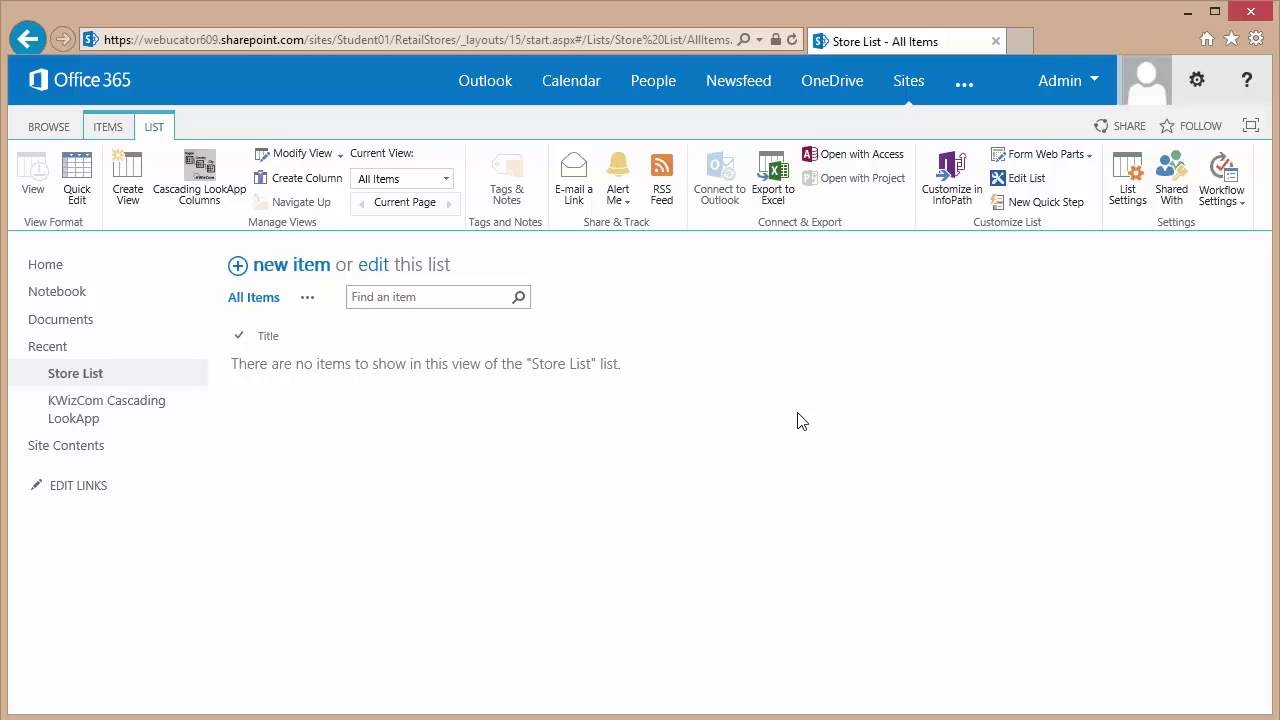
- Start another Cascading LookApp column in Store List and name it "Store State"
click(199, 172)
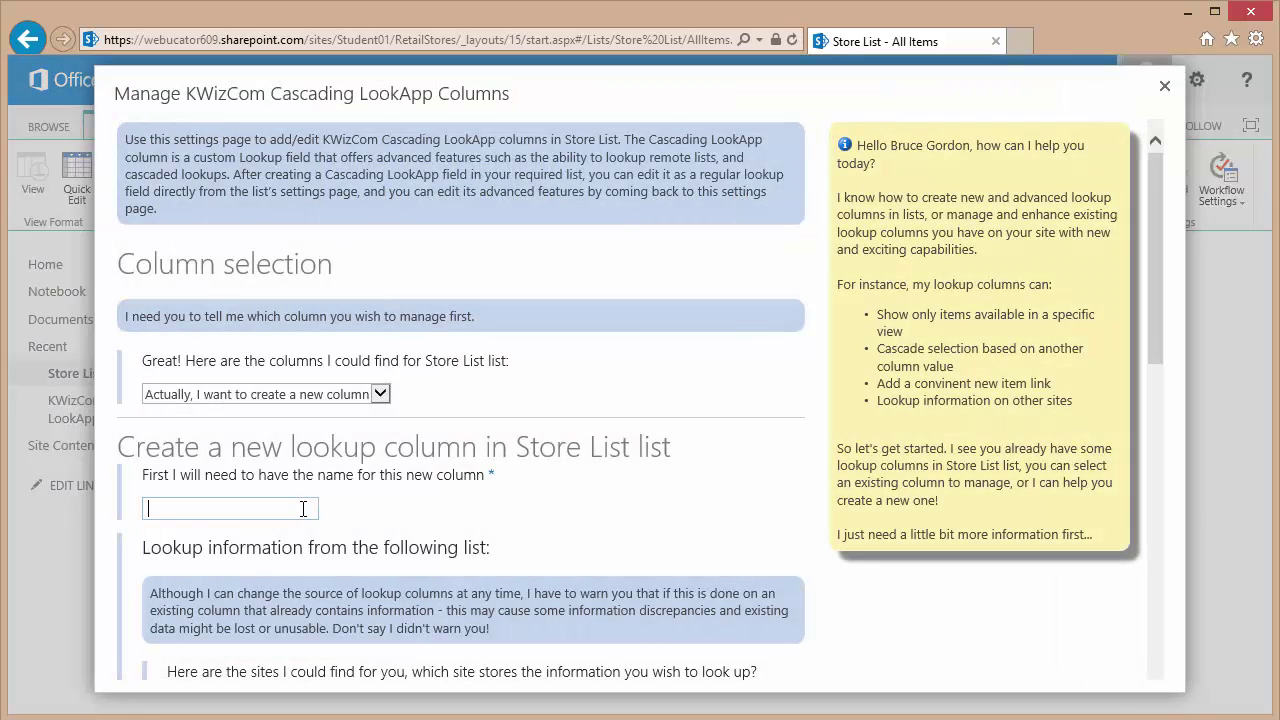
scroll(303, 509, down, 1)
text(S)
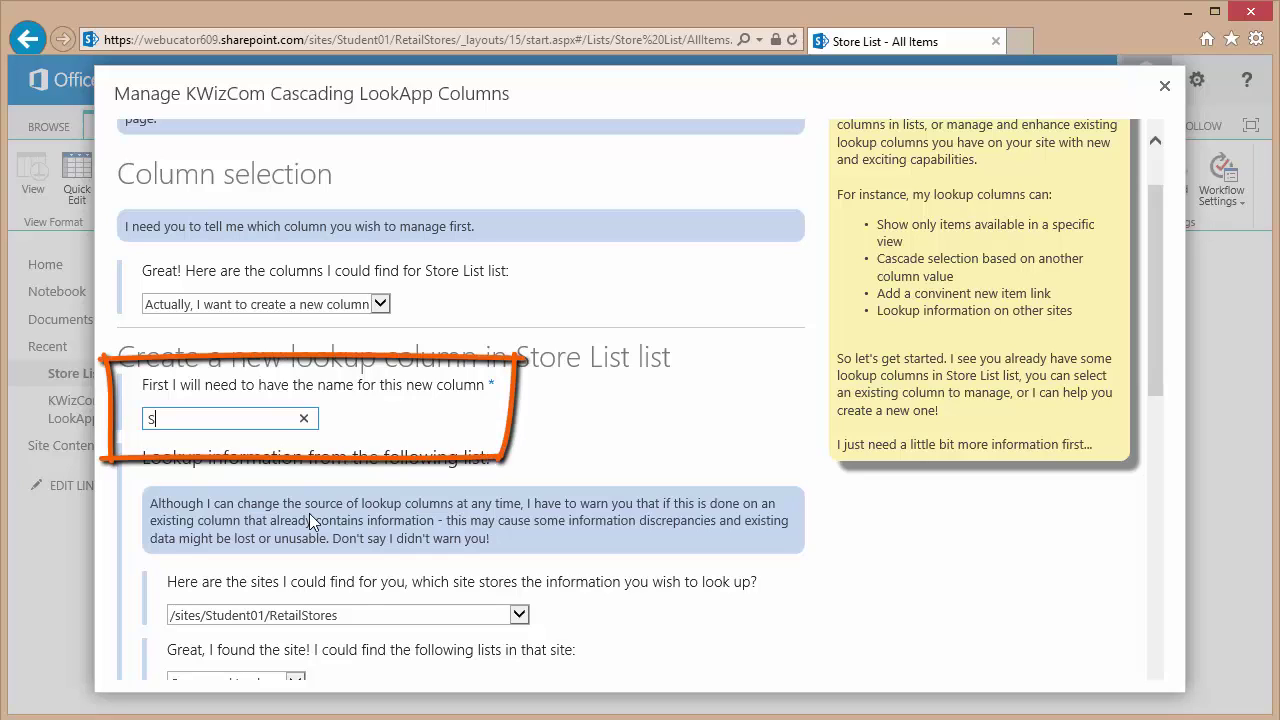
text(tore State)
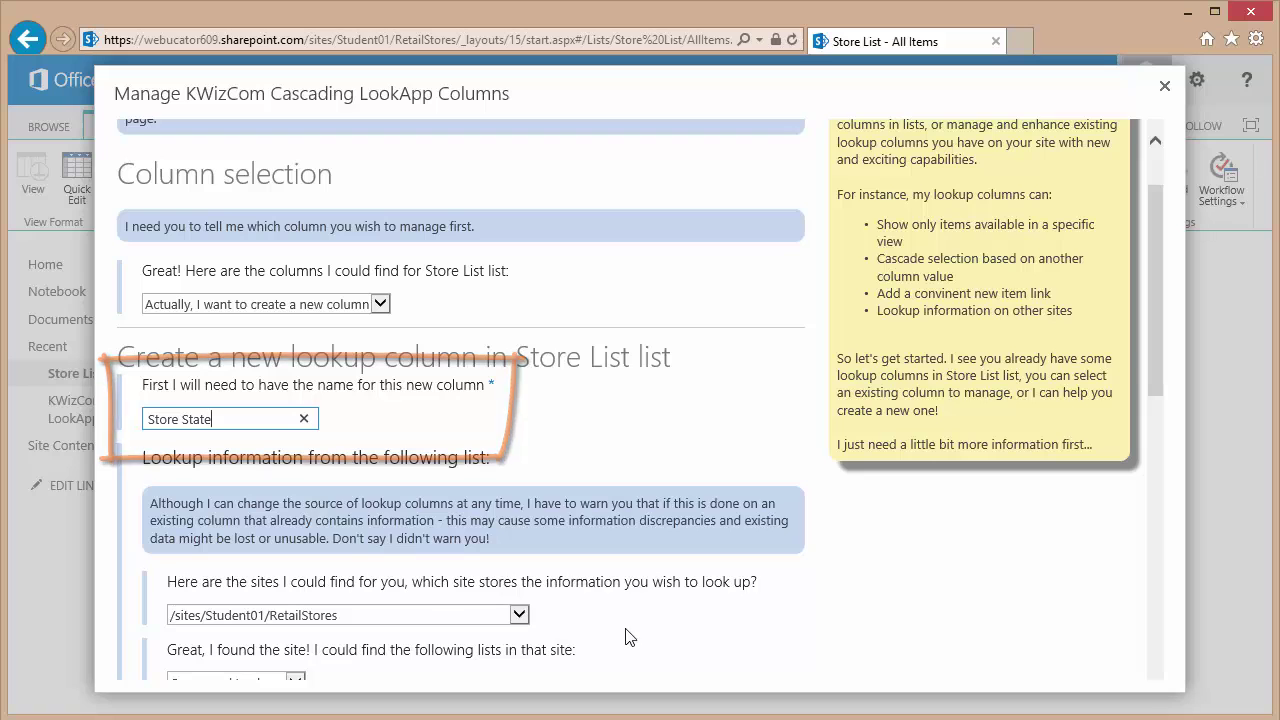
- Set the Store State column to look up information from the US States list on the /sites/Student01 site
scroll(635, 615, down, 2)
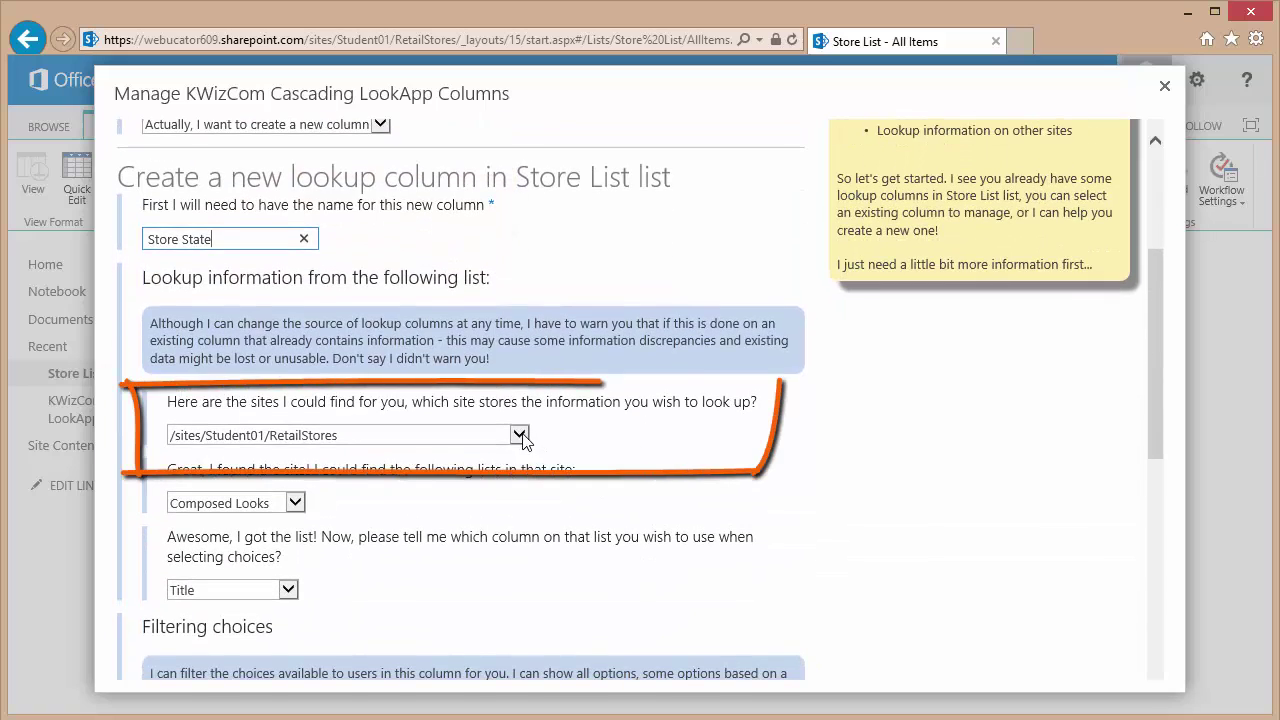
click(521, 436)
click(272, 398)
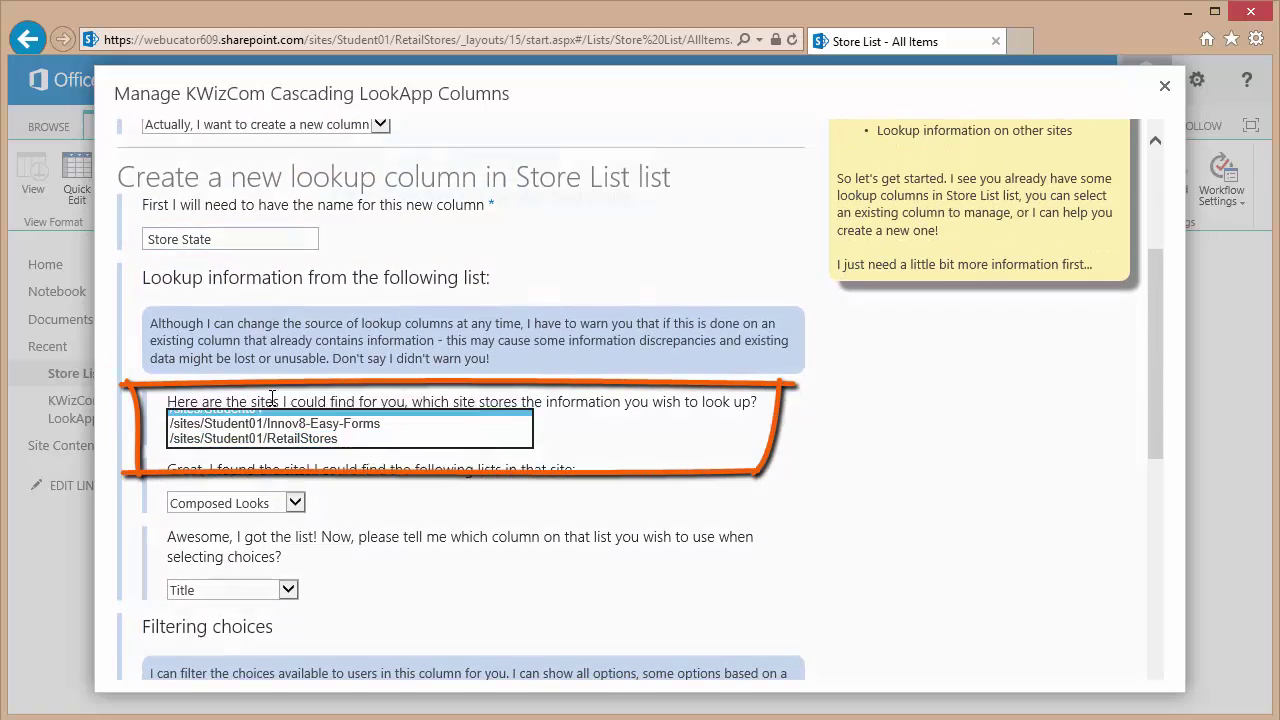
scroll(617, 489, down, 1)
scroll(620, 497, down, 1)
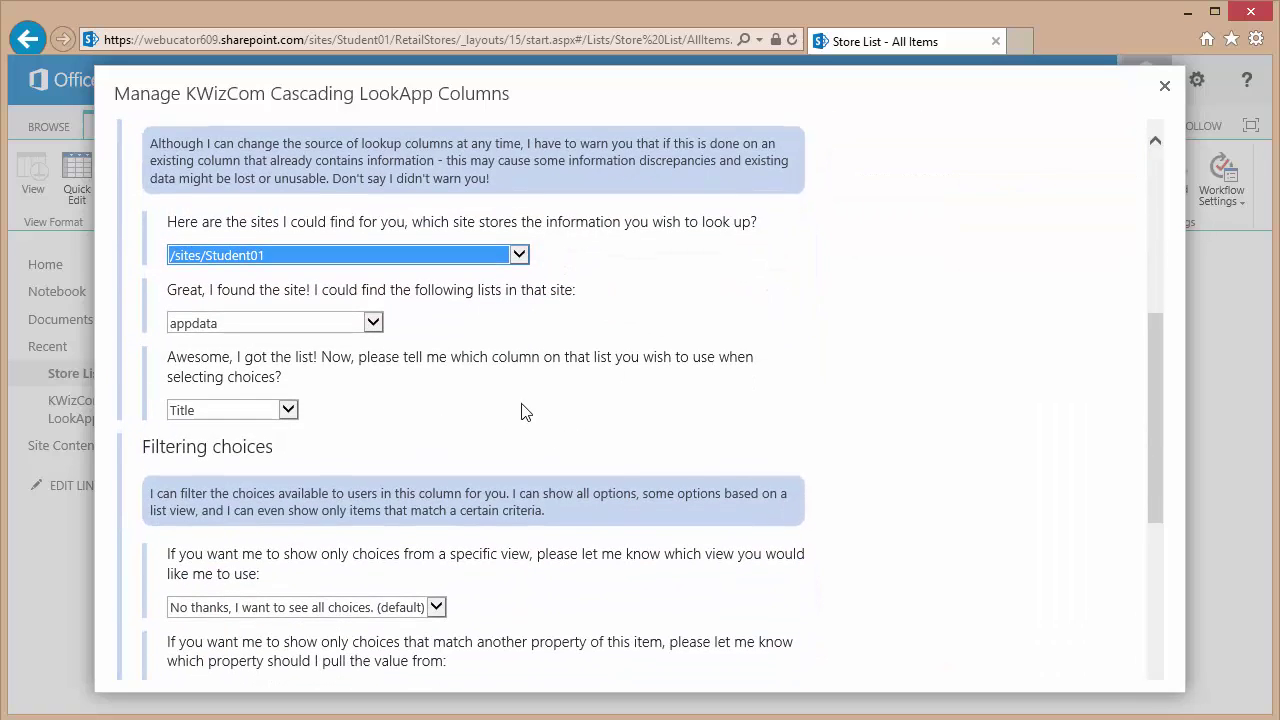
click(372, 323)
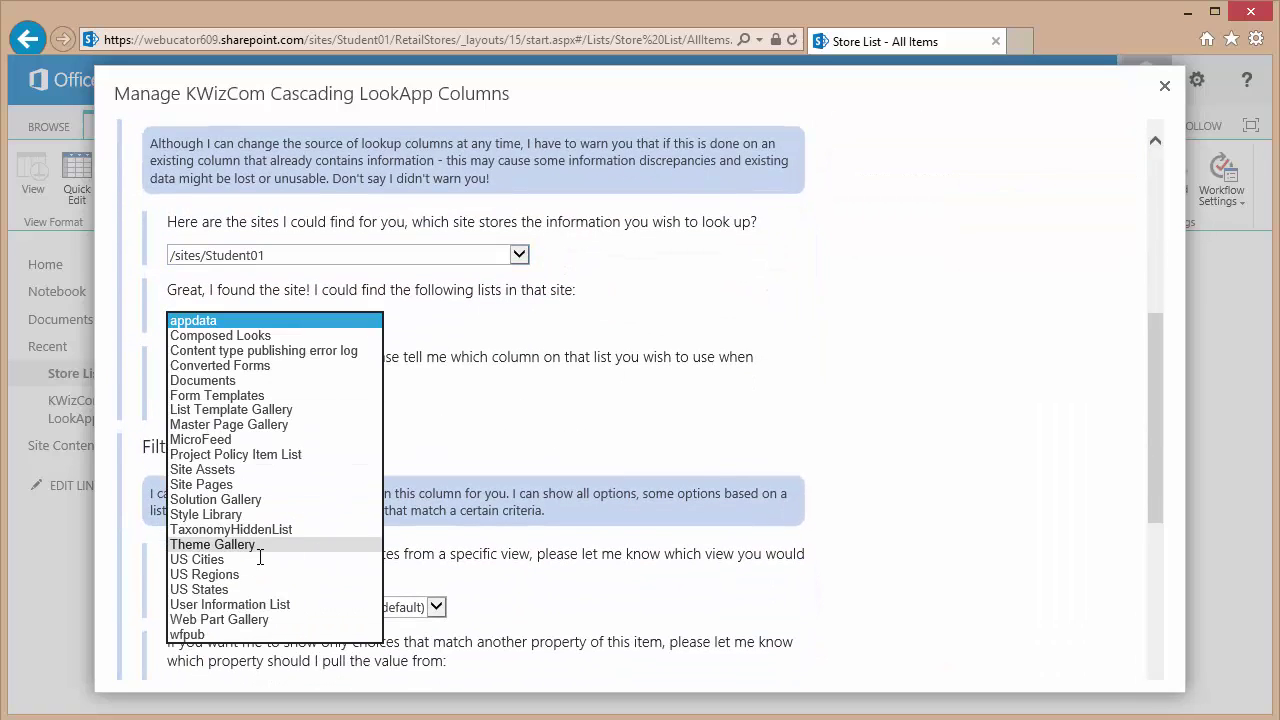
click(215, 590)
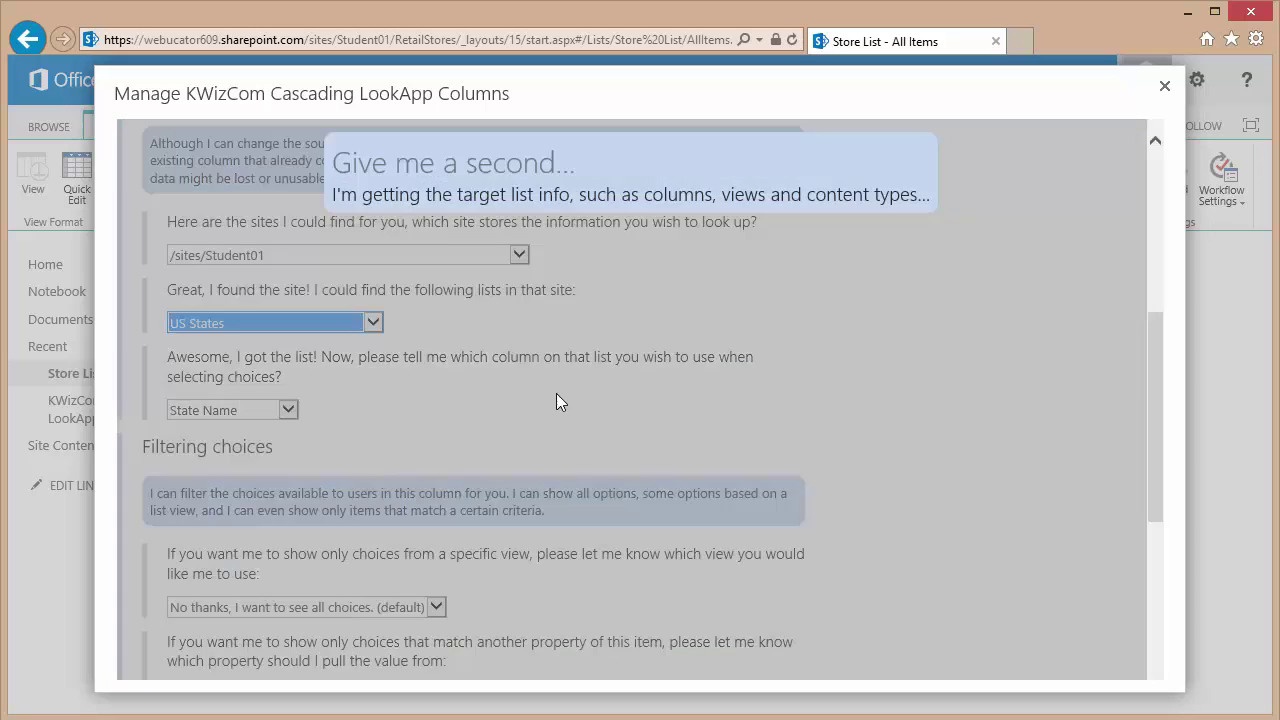
- Filter the Store State choices to items where Store Region equals US Region, and create the column with the other settings at default
scroll(840, 395, down, 2)
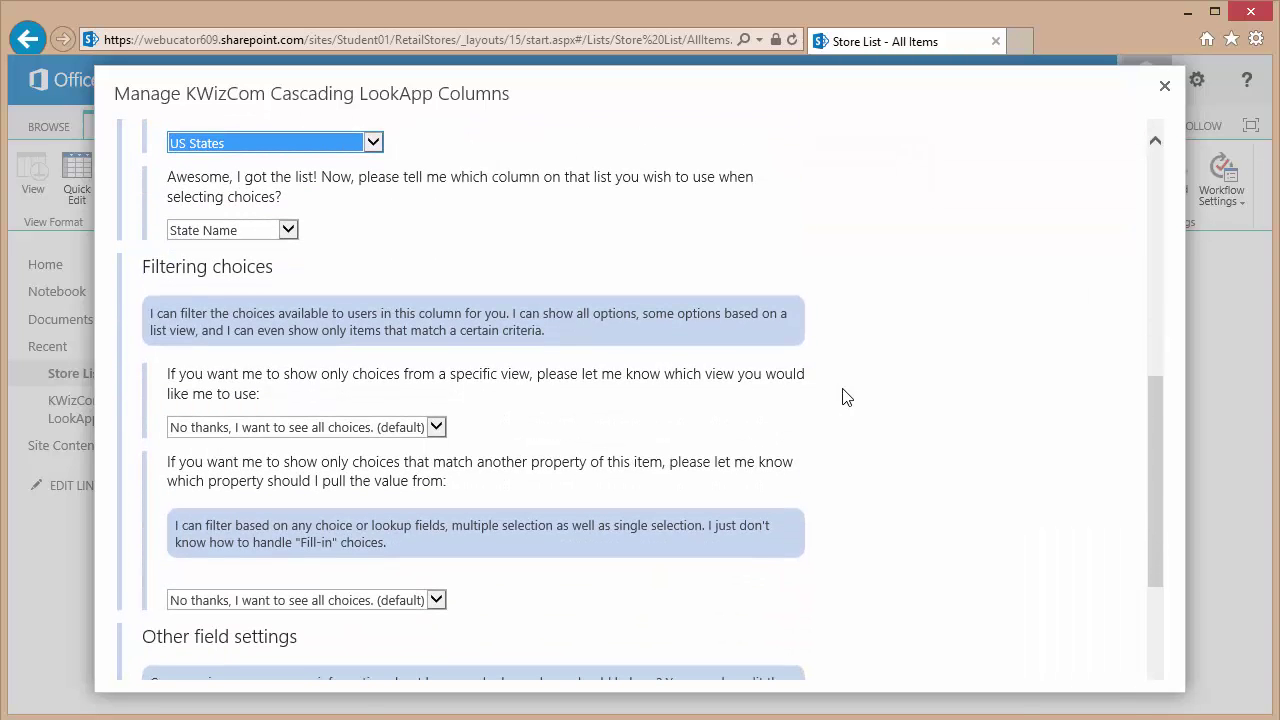
scroll(870, 397, down, 2)
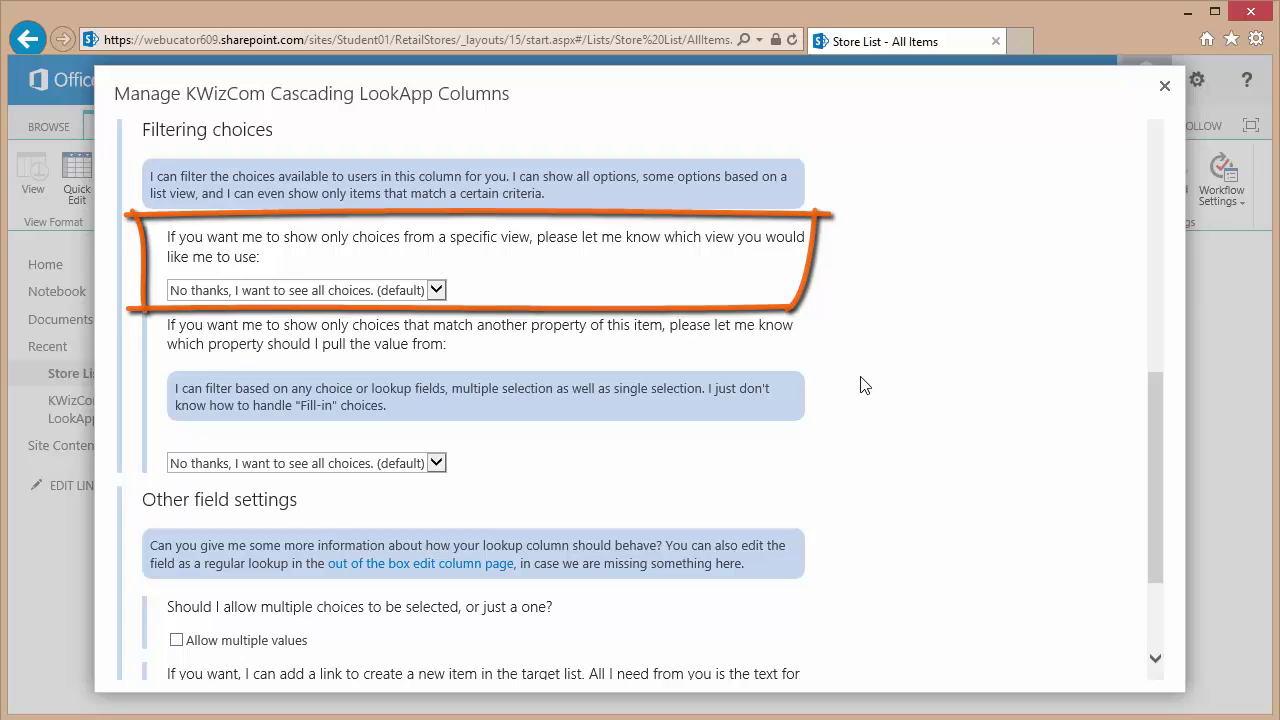
click(437, 464)
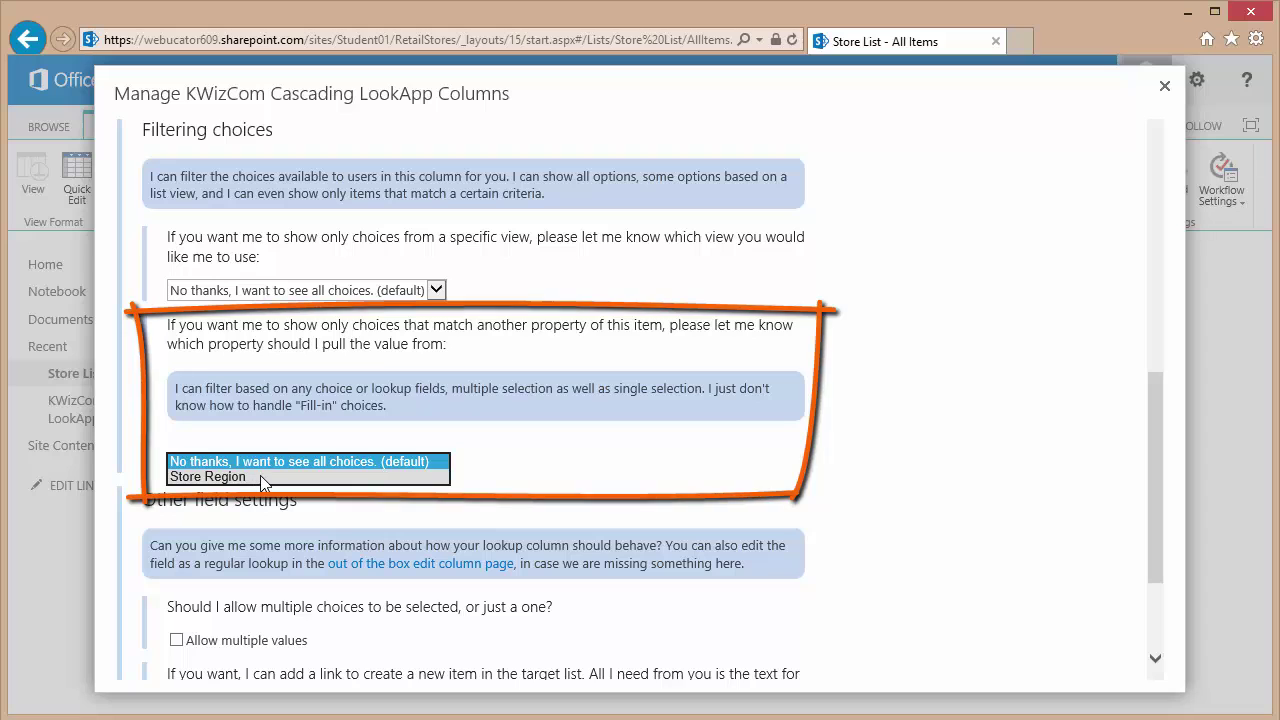
click(271, 477)
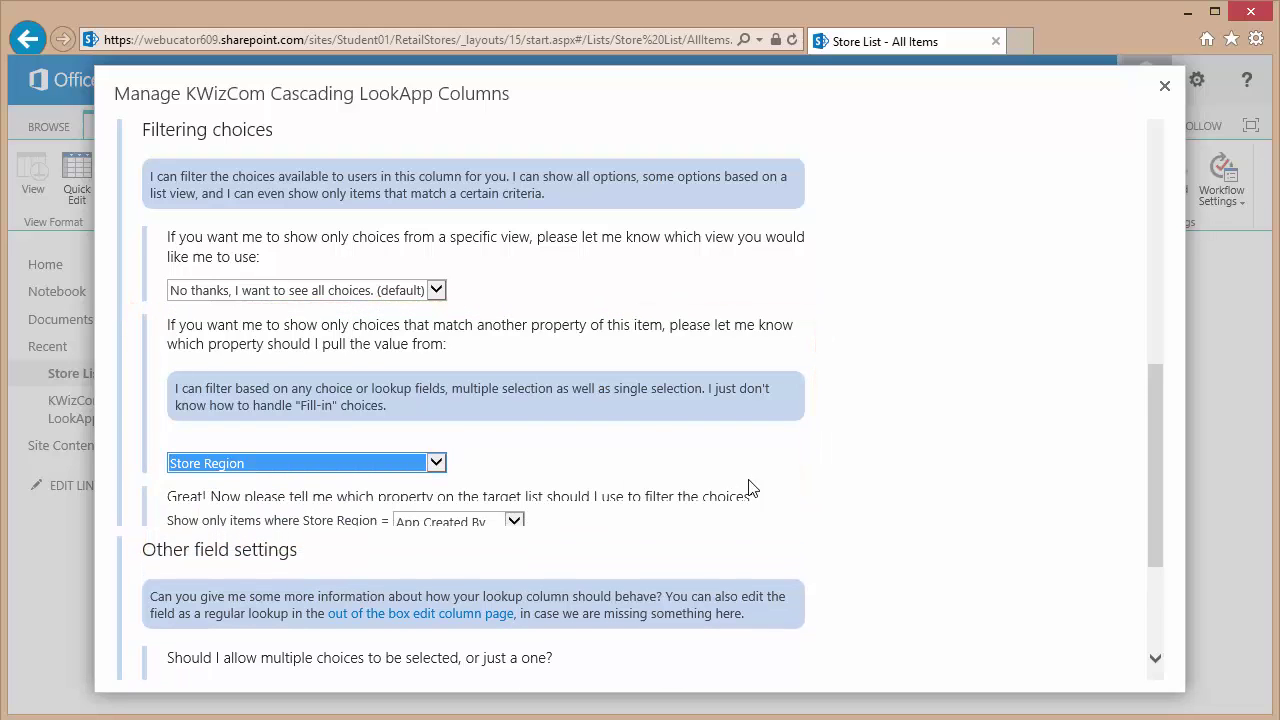
drag(1158, 400, 1158, 450)
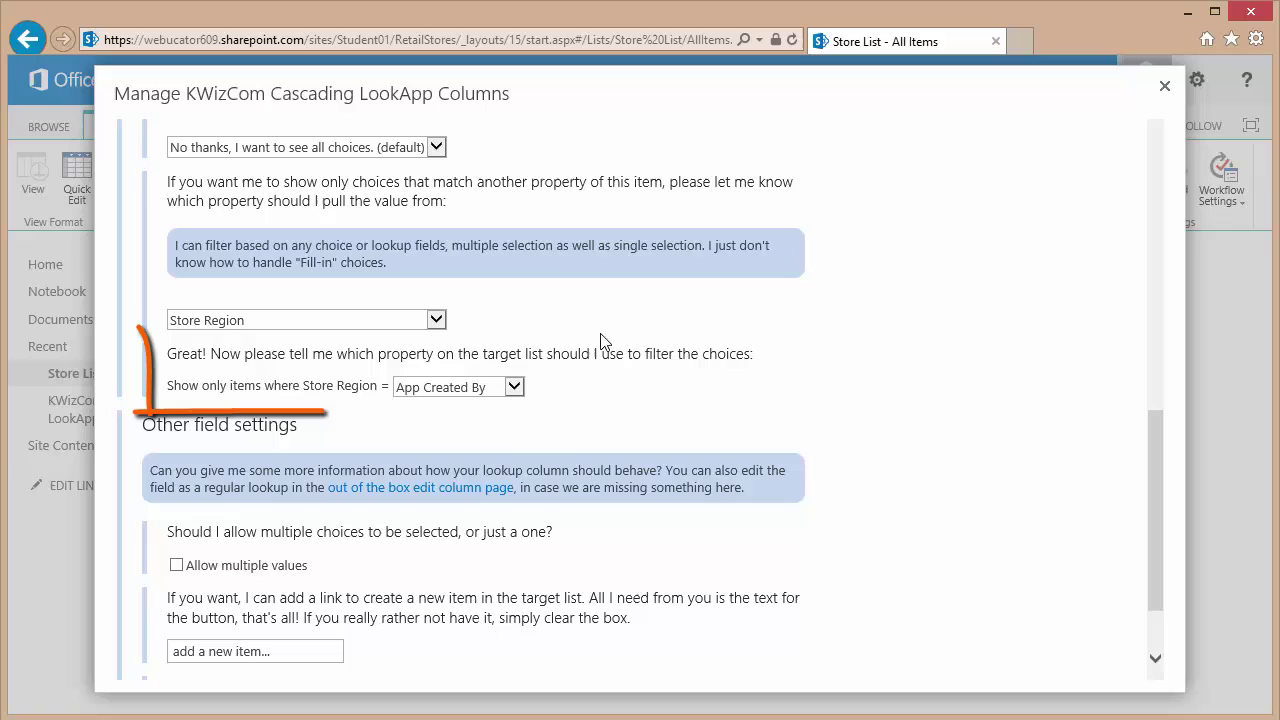
click(514, 387)
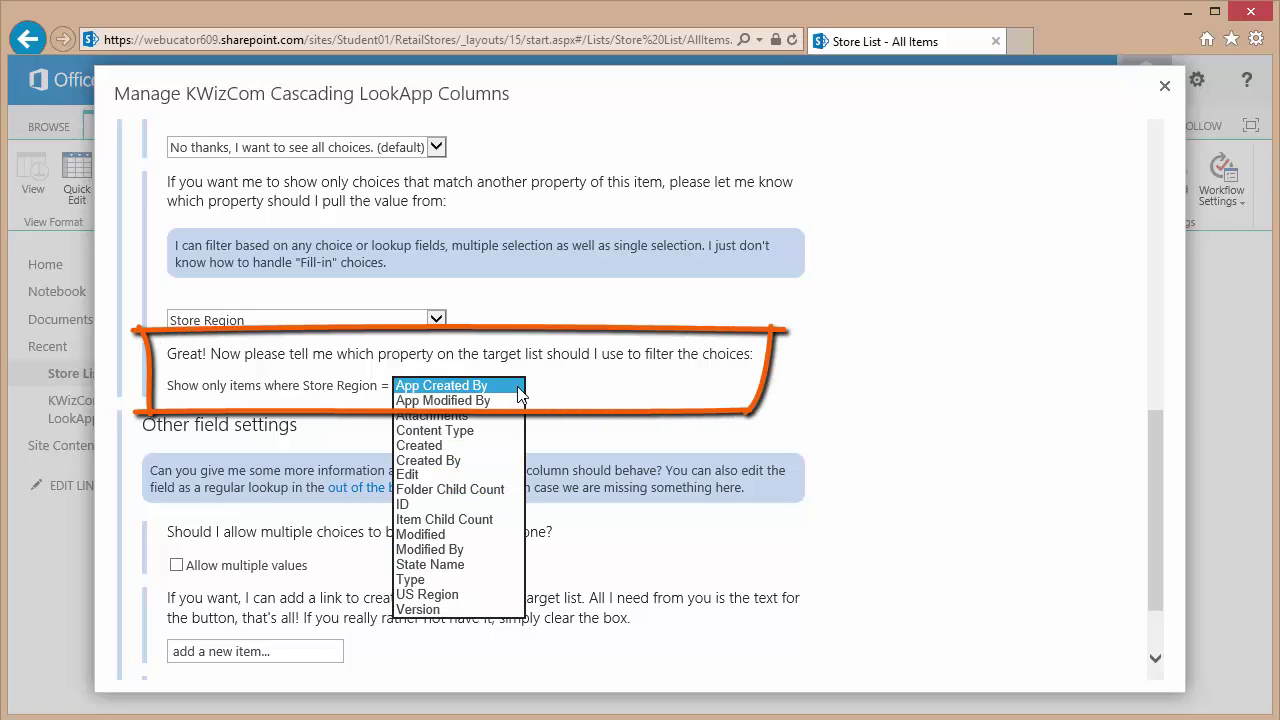
click(467, 594)
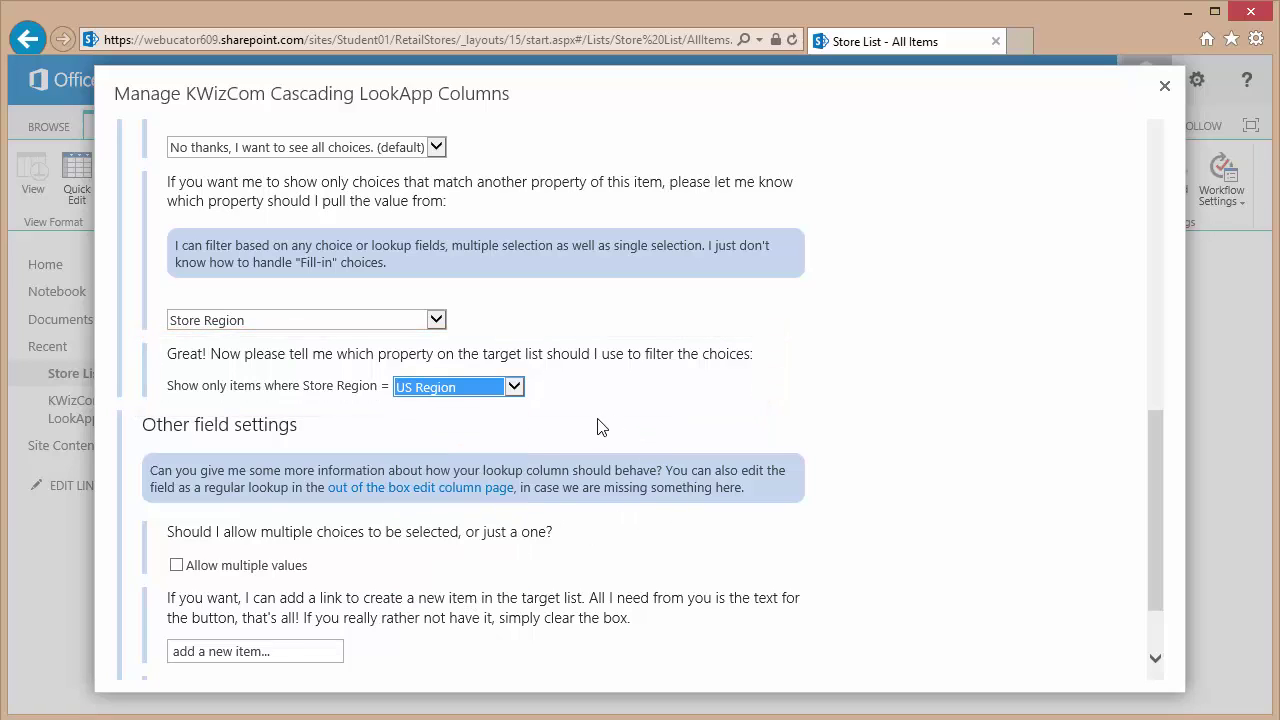
drag(1154, 506, 1164, 582)
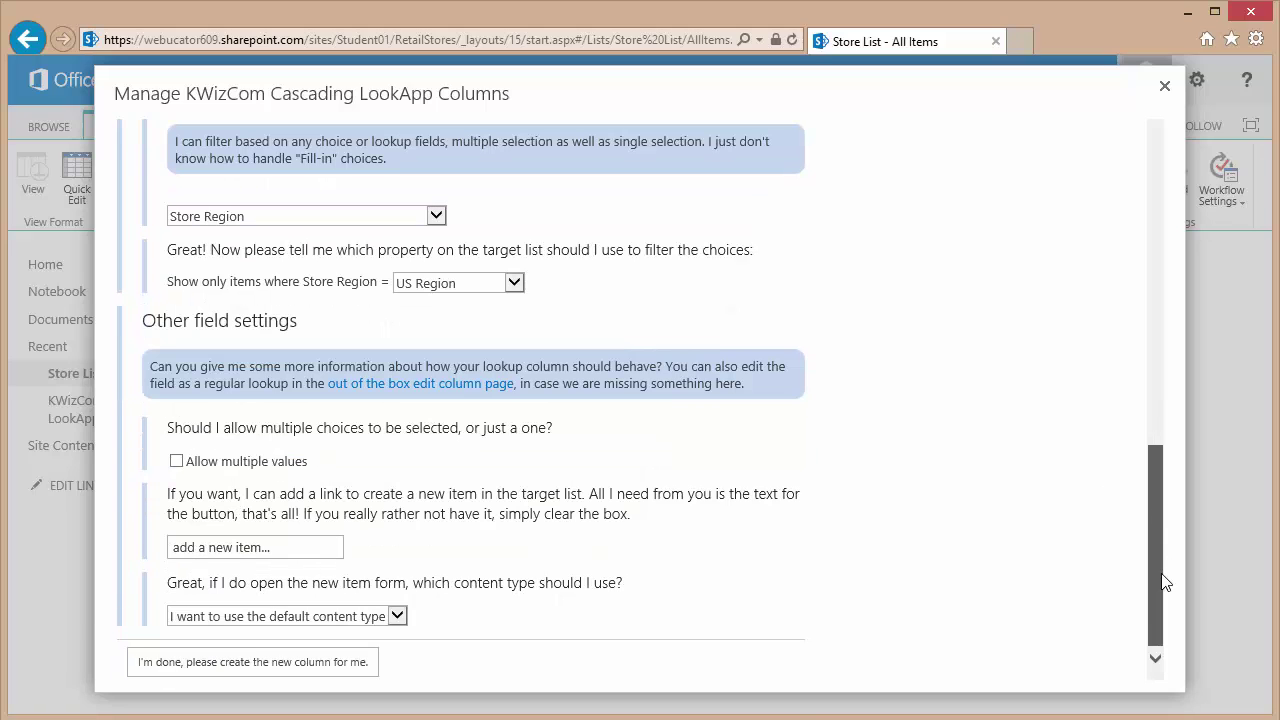
click(221, 662)
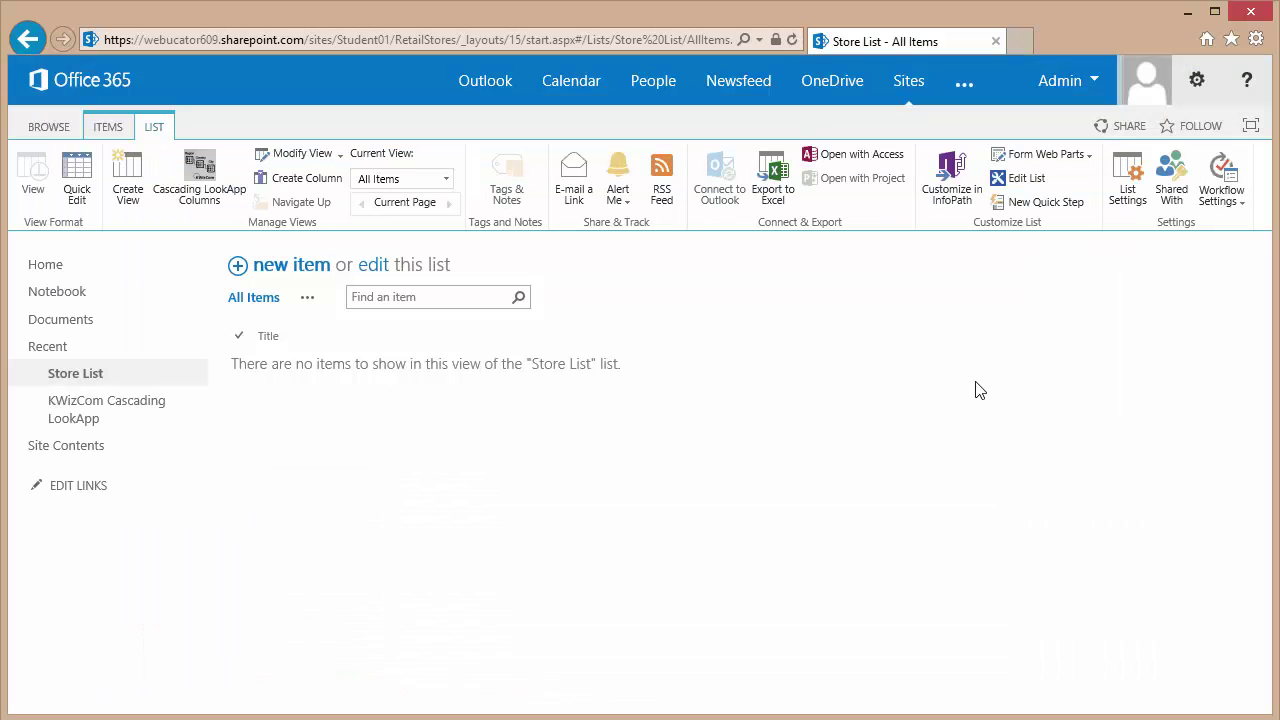
- Examine the Store State choices for the Northeast and Southwest regions in a new Store List item form and cancel the item
click(285, 268)
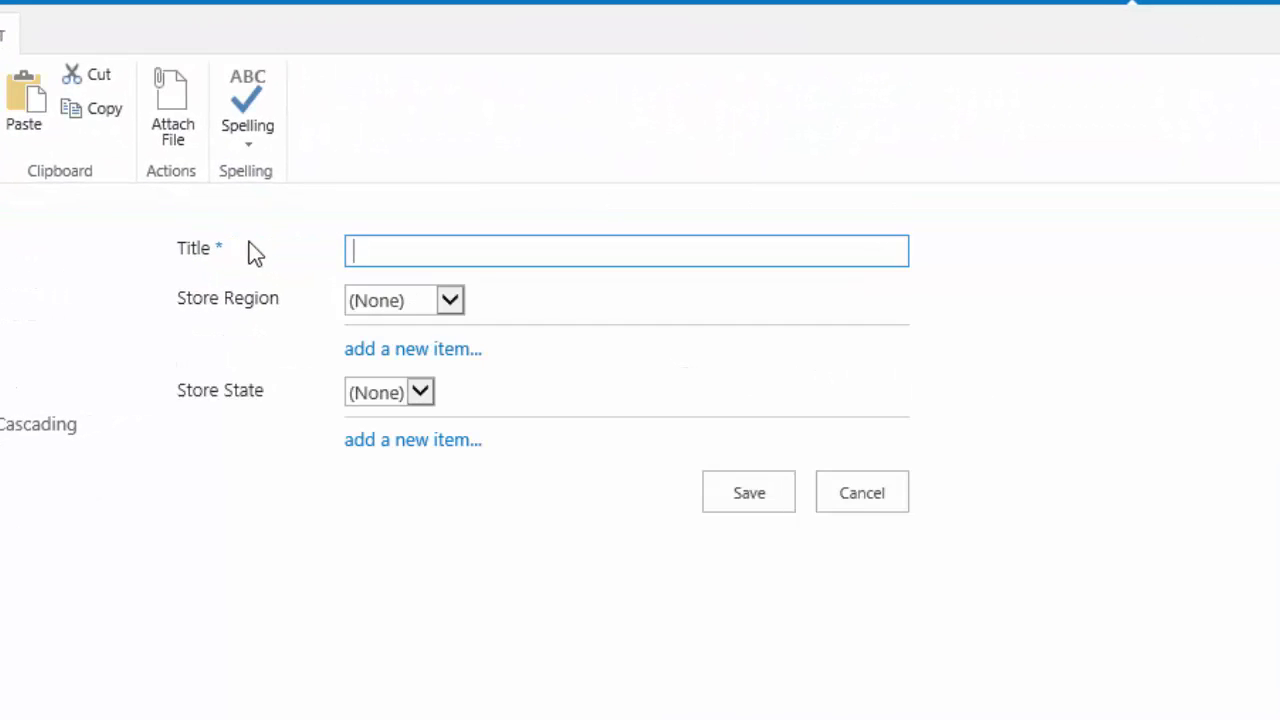
click(453, 300)
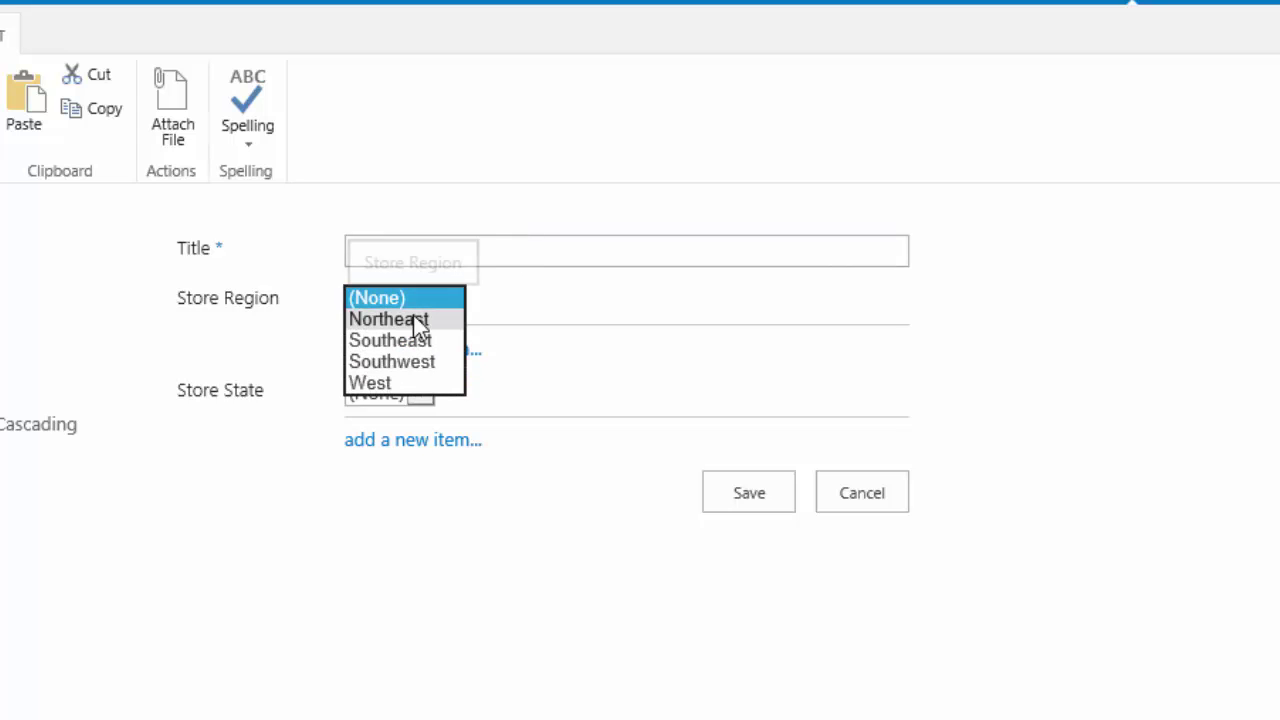
click(416, 320)
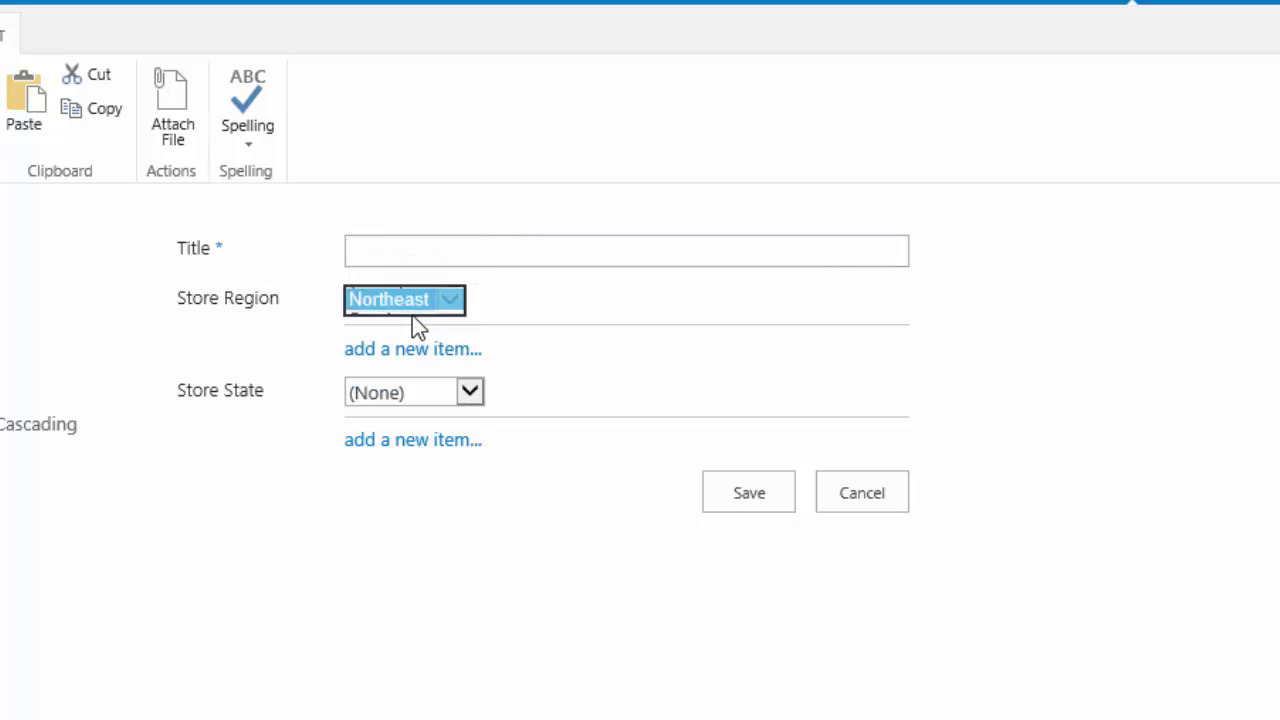
click(474, 395)
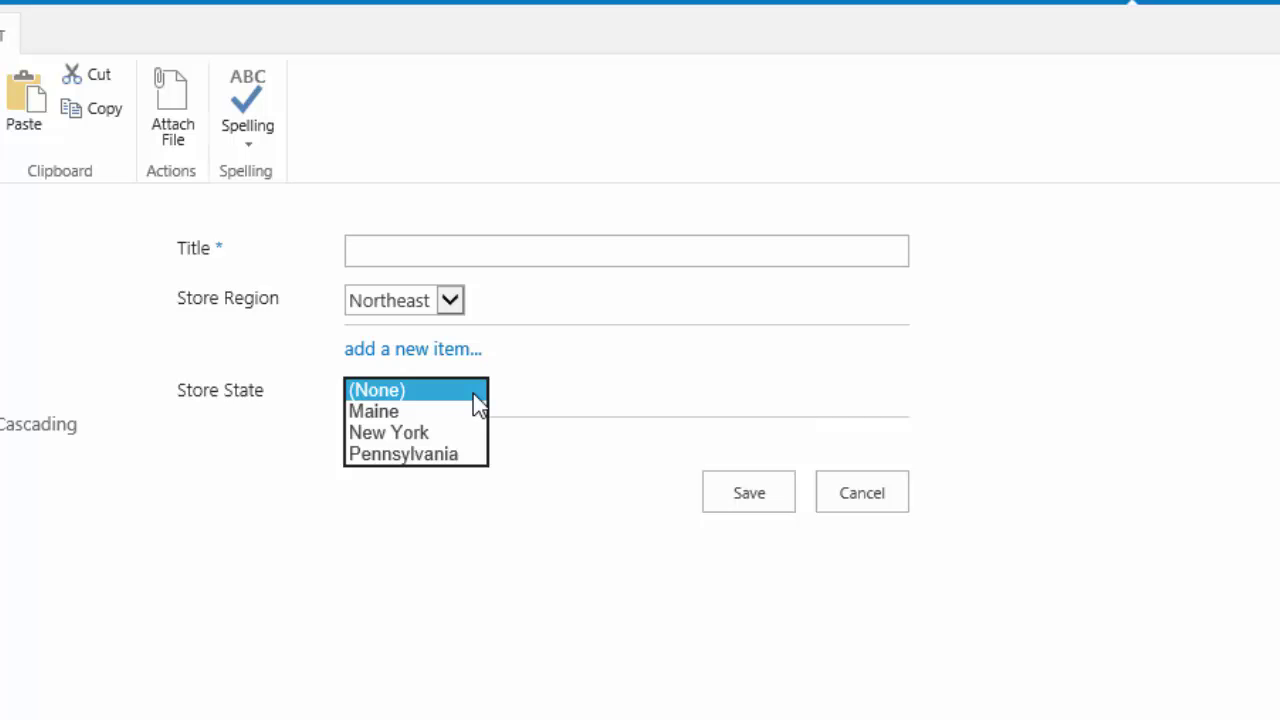
click(456, 294)
click(456, 294)
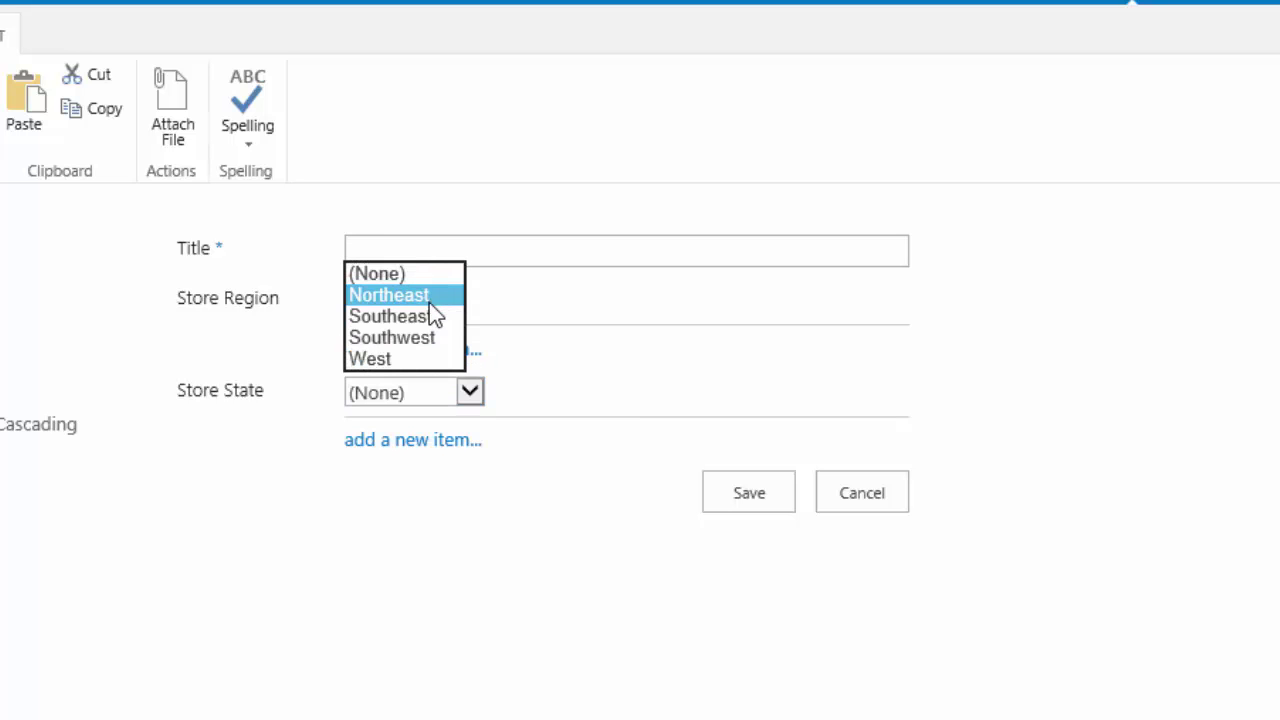
click(425, 340)
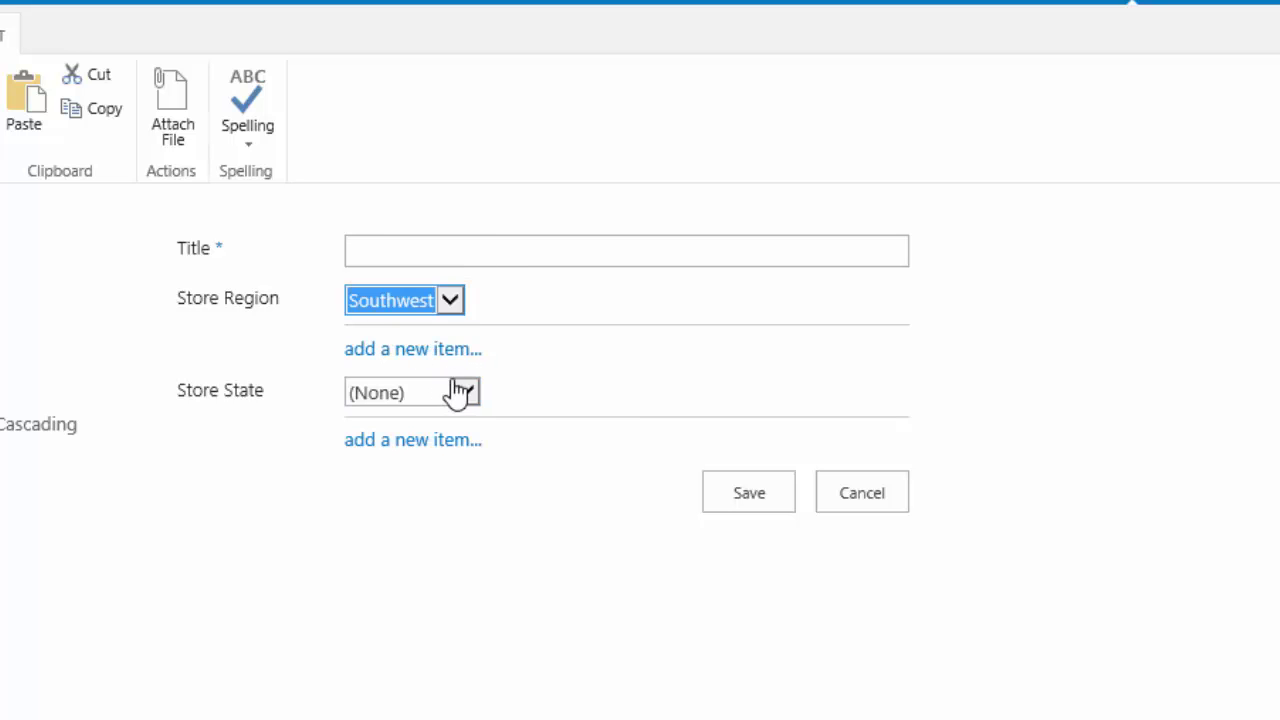
click(469, 392)
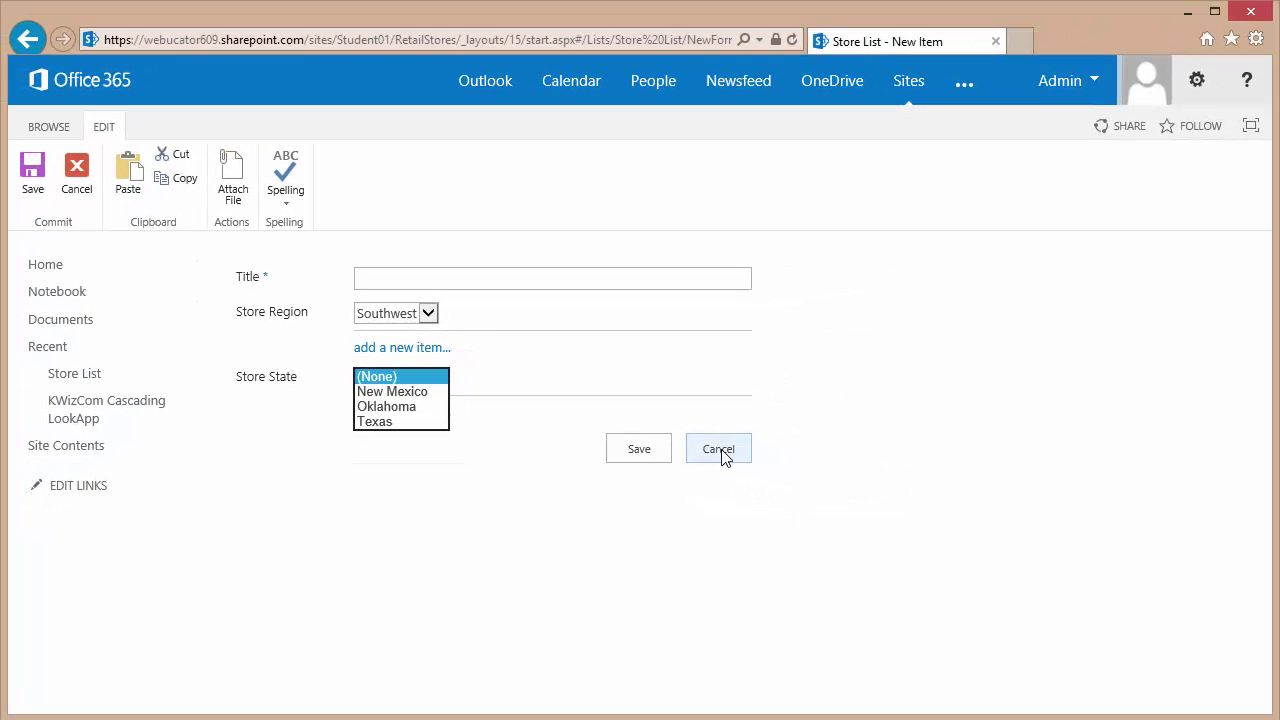
click(720, 450)
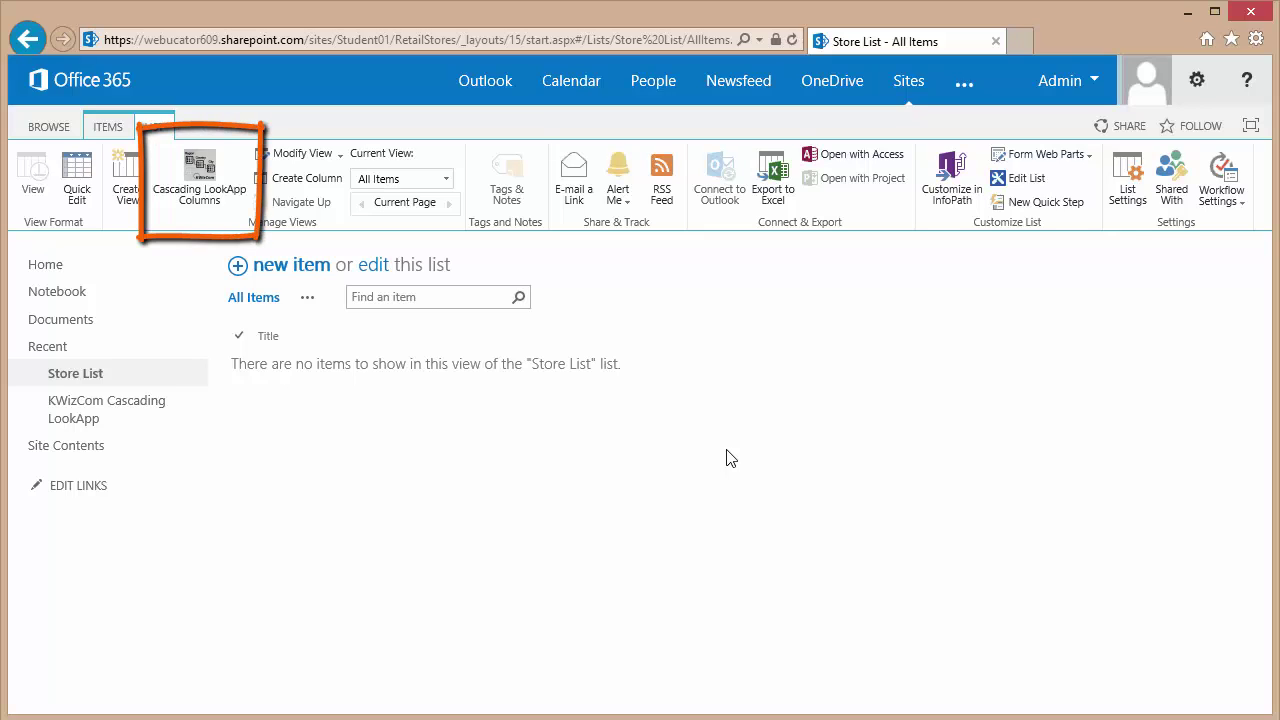
- Start a Cascading LookApp column named "Store City" that looks up the US Cities list on the /sites/Student01 site
click(203, 165)
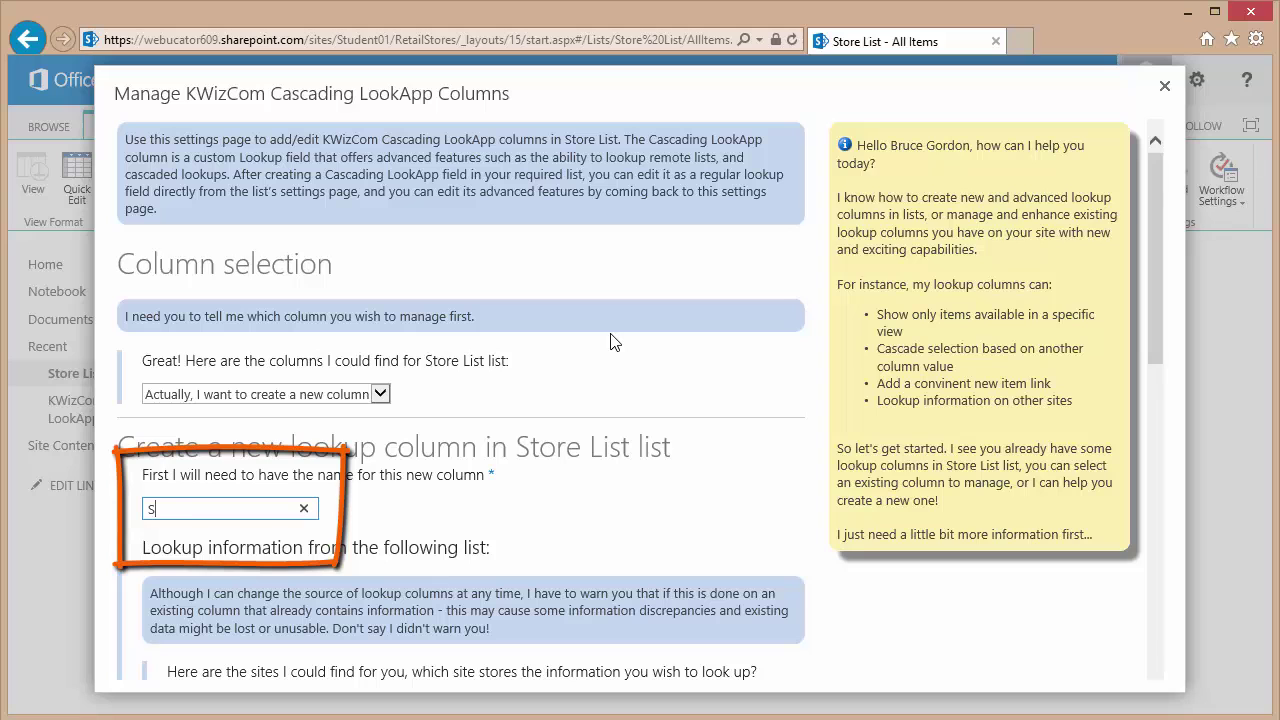
text(ty)
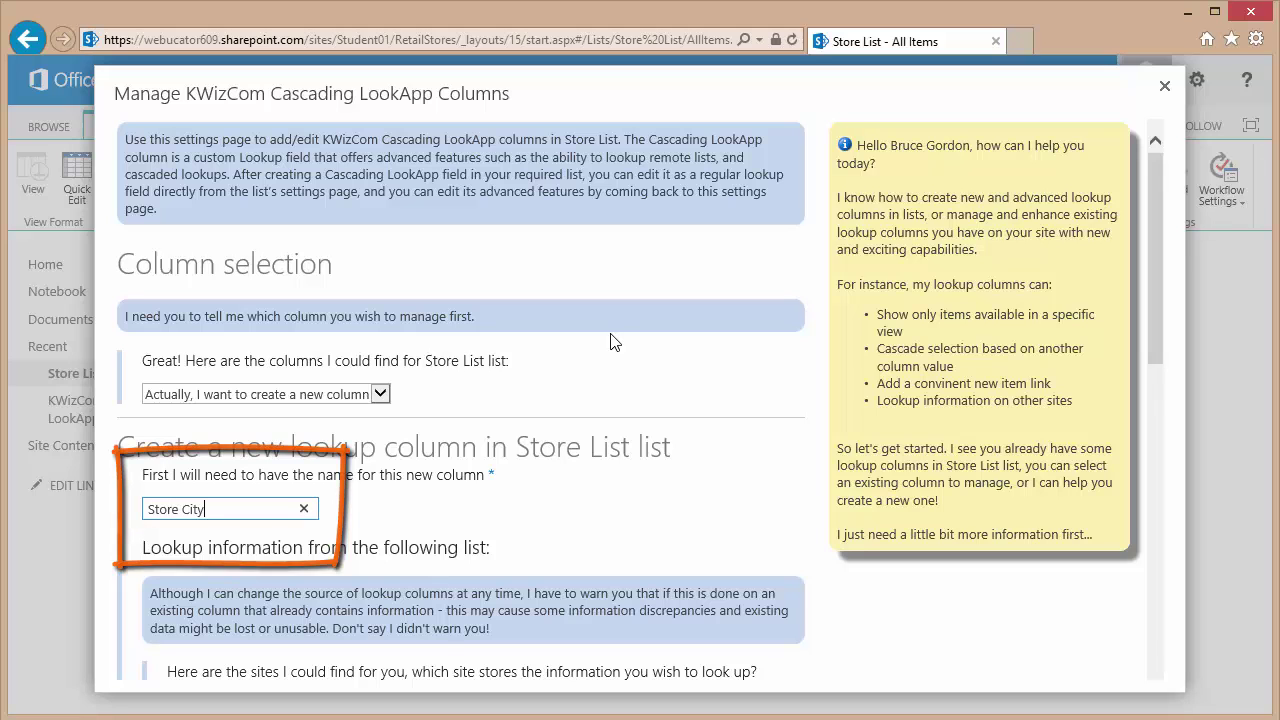
scroll(616, 340, down, 2)
scroll(620, 336, down, 6)
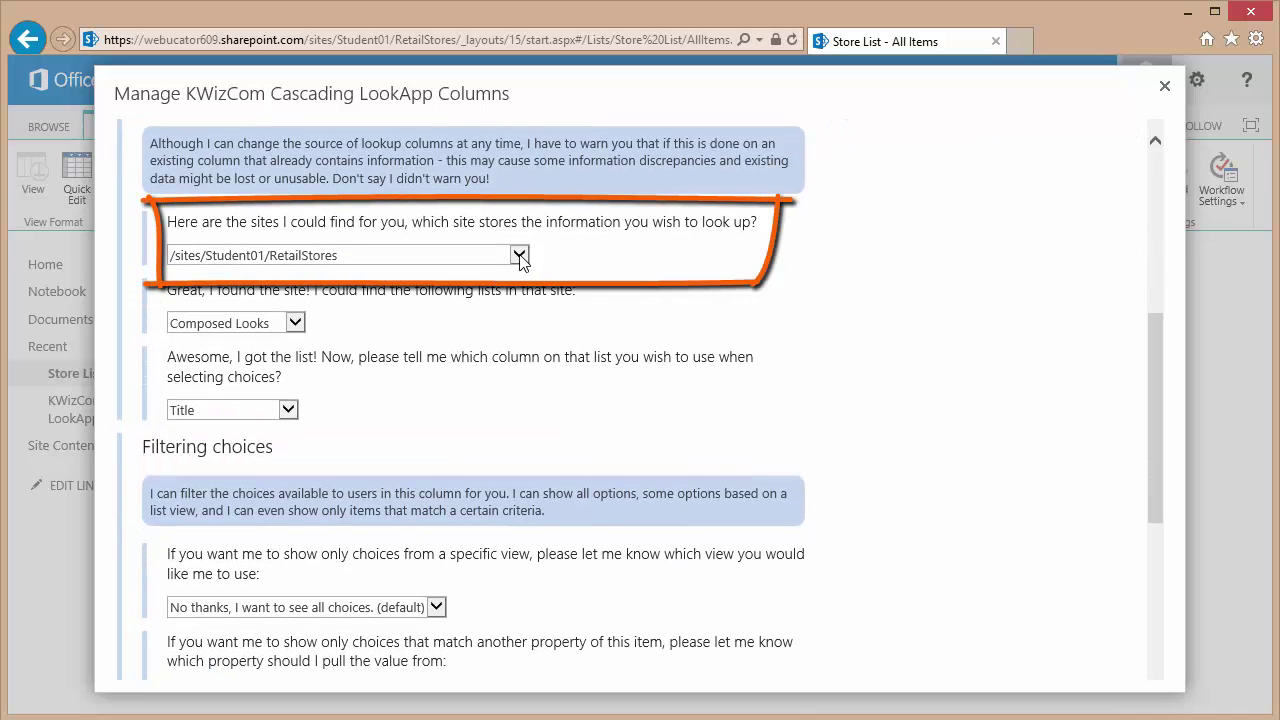
click(519, 254)
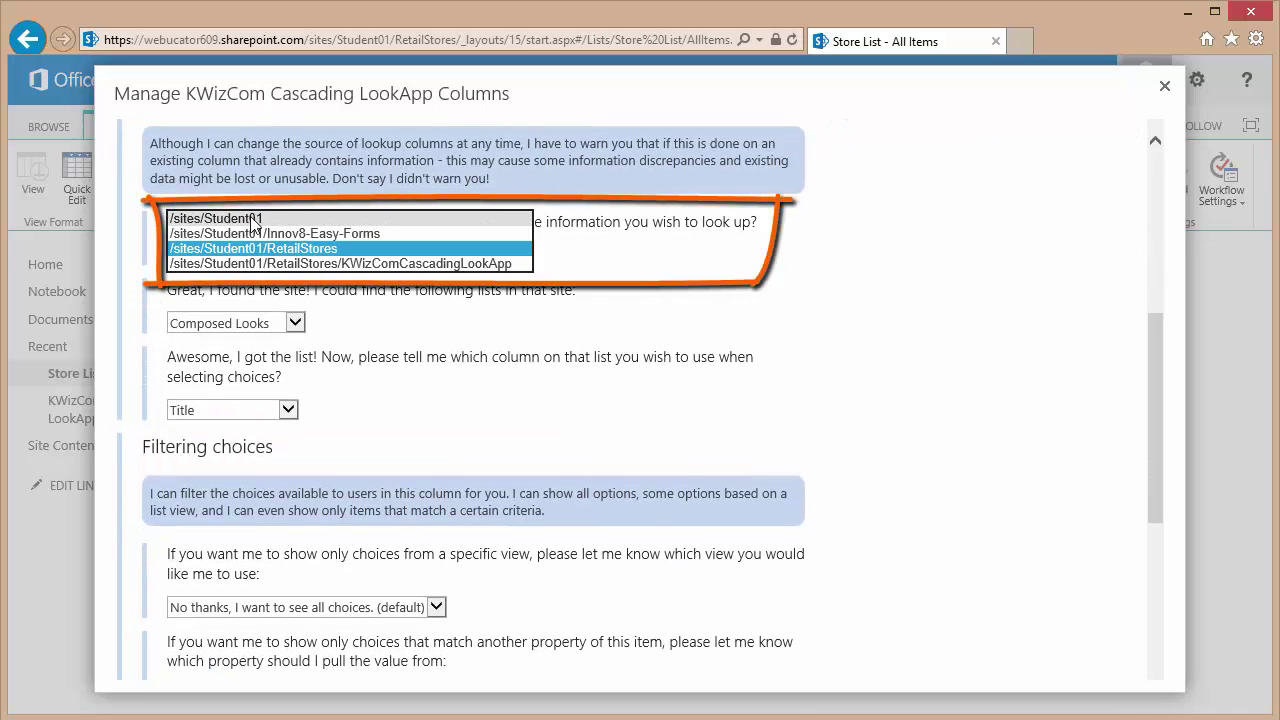
click(273, 217)
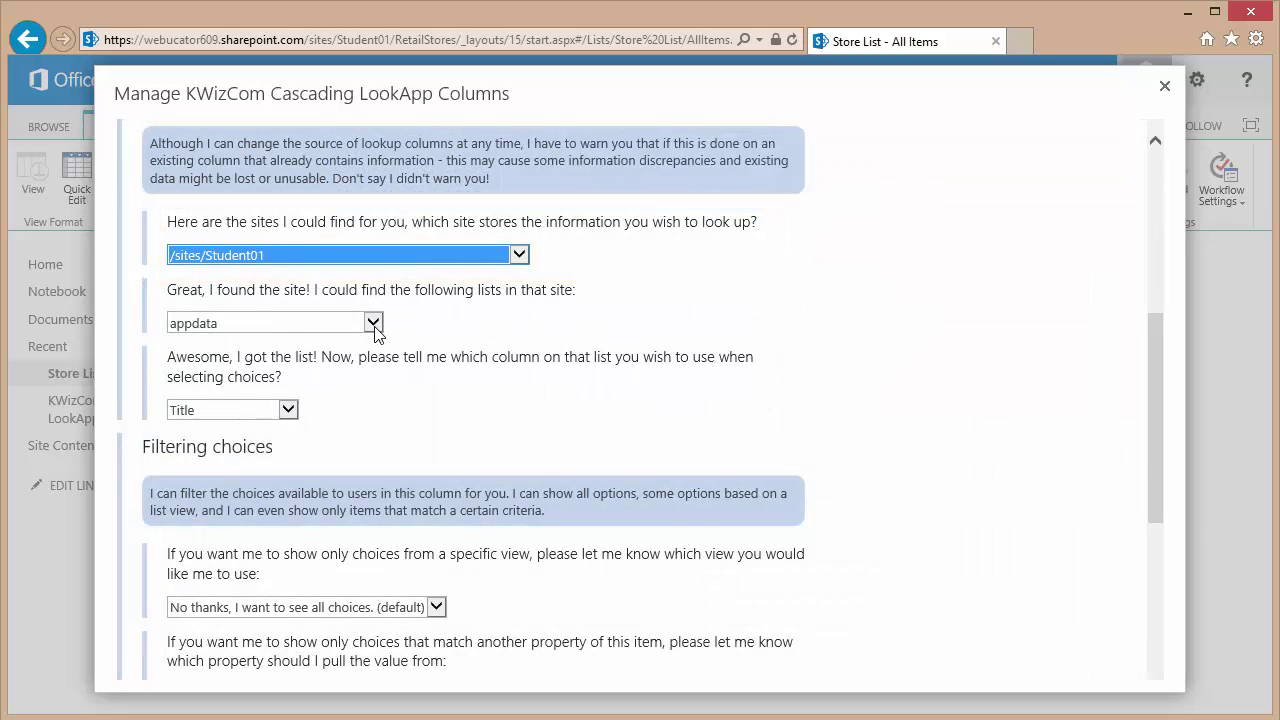
click(376, 327)
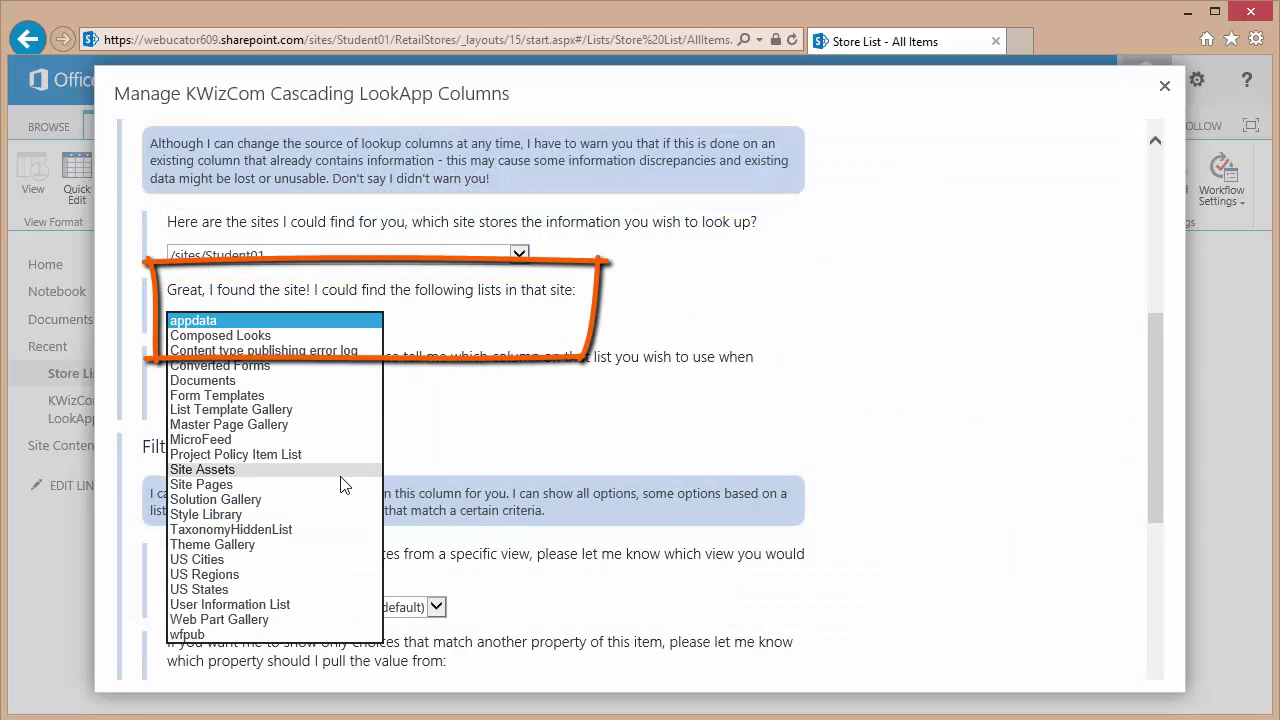
click(233, 559)
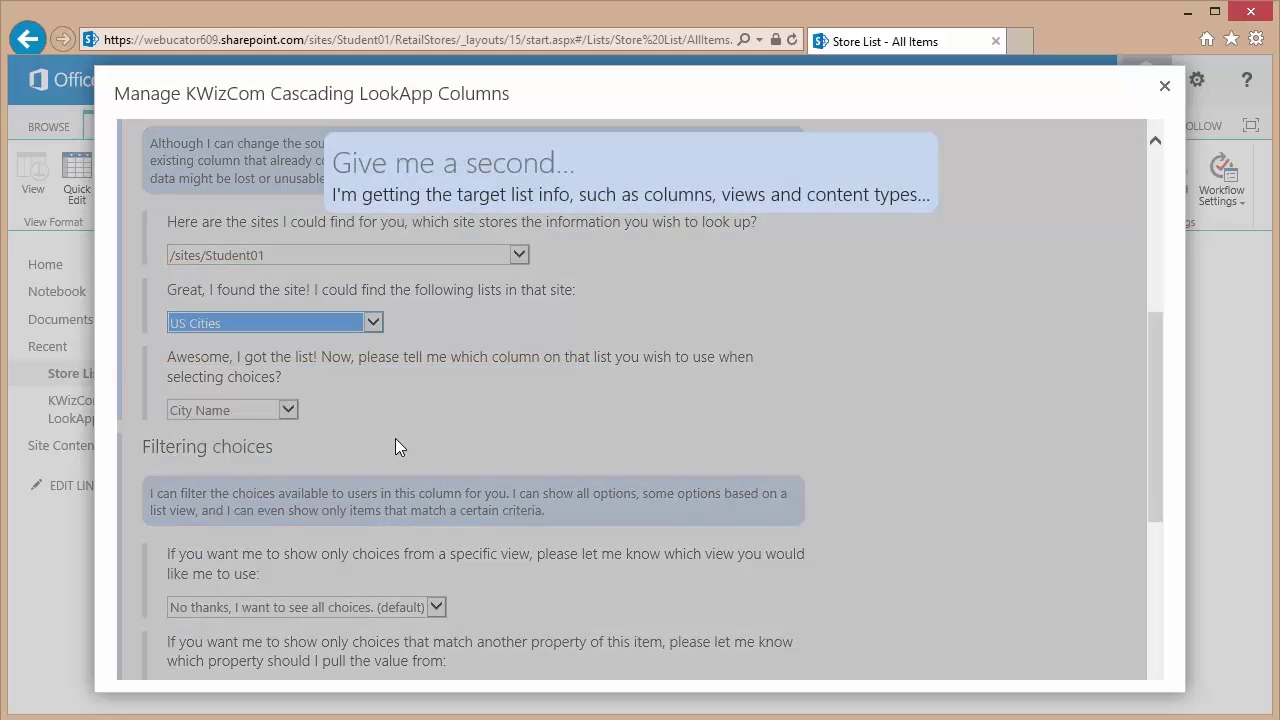
- Filter the Store City choices to show only items where Store State equals the target list's State property
scroll(968, 360, down, 1)
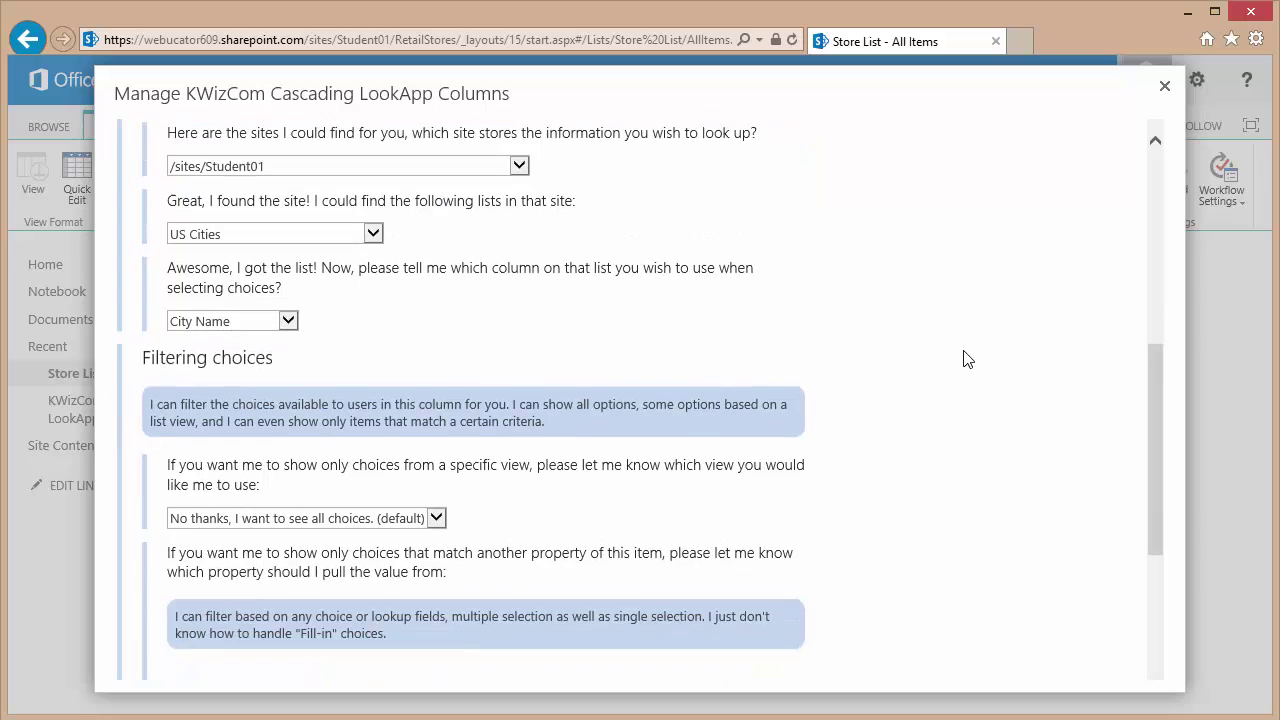
scroll(968, 360, down, 1)
scroll(965, 364, down, 2)
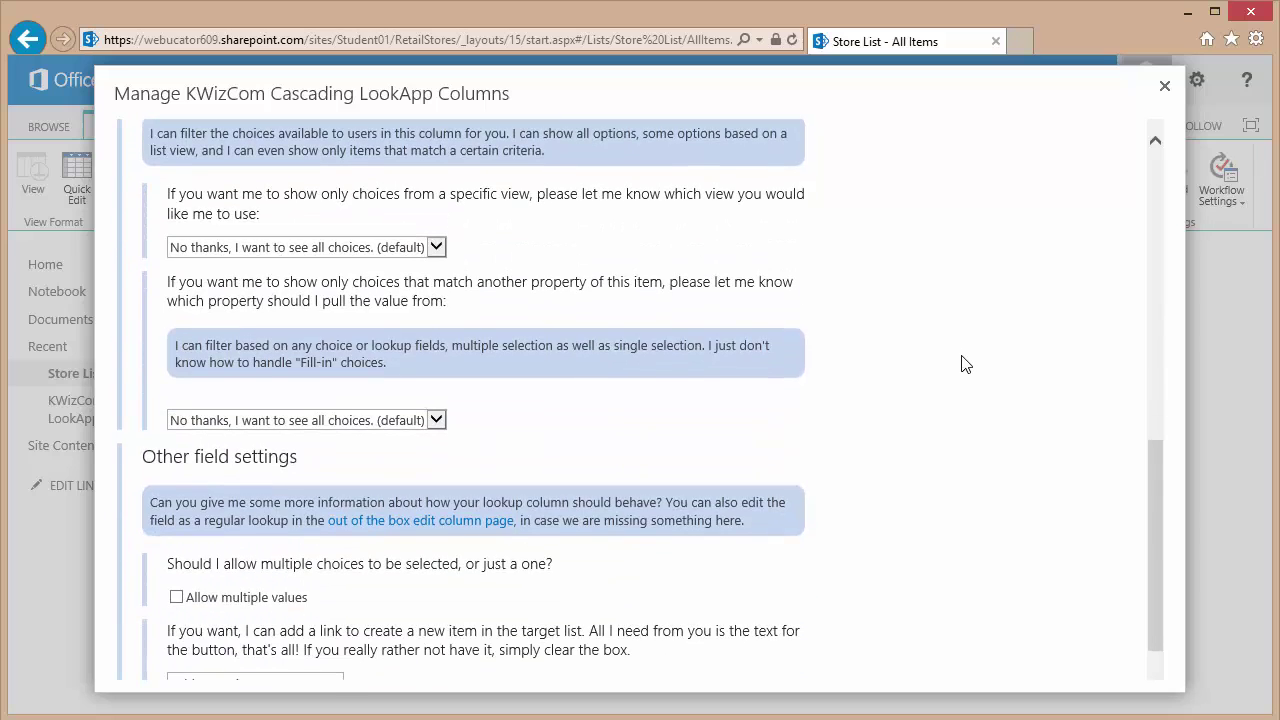
click(448, 426)
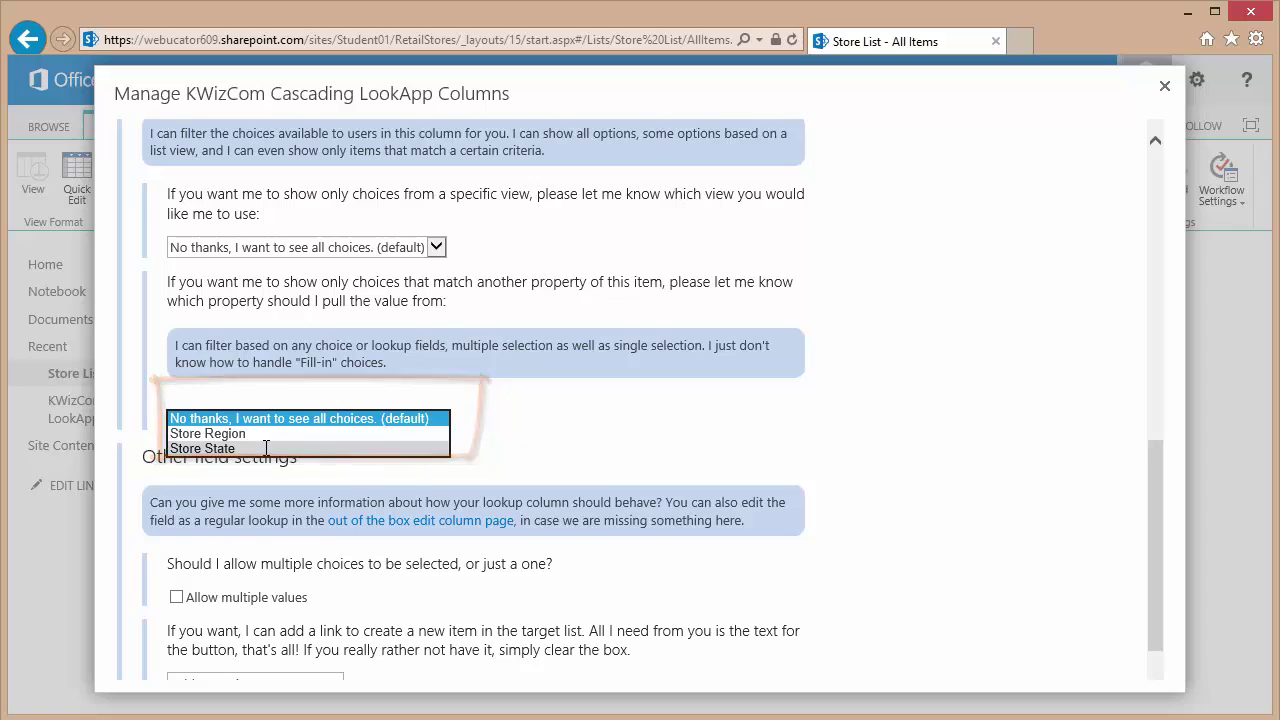
click(265, 448)
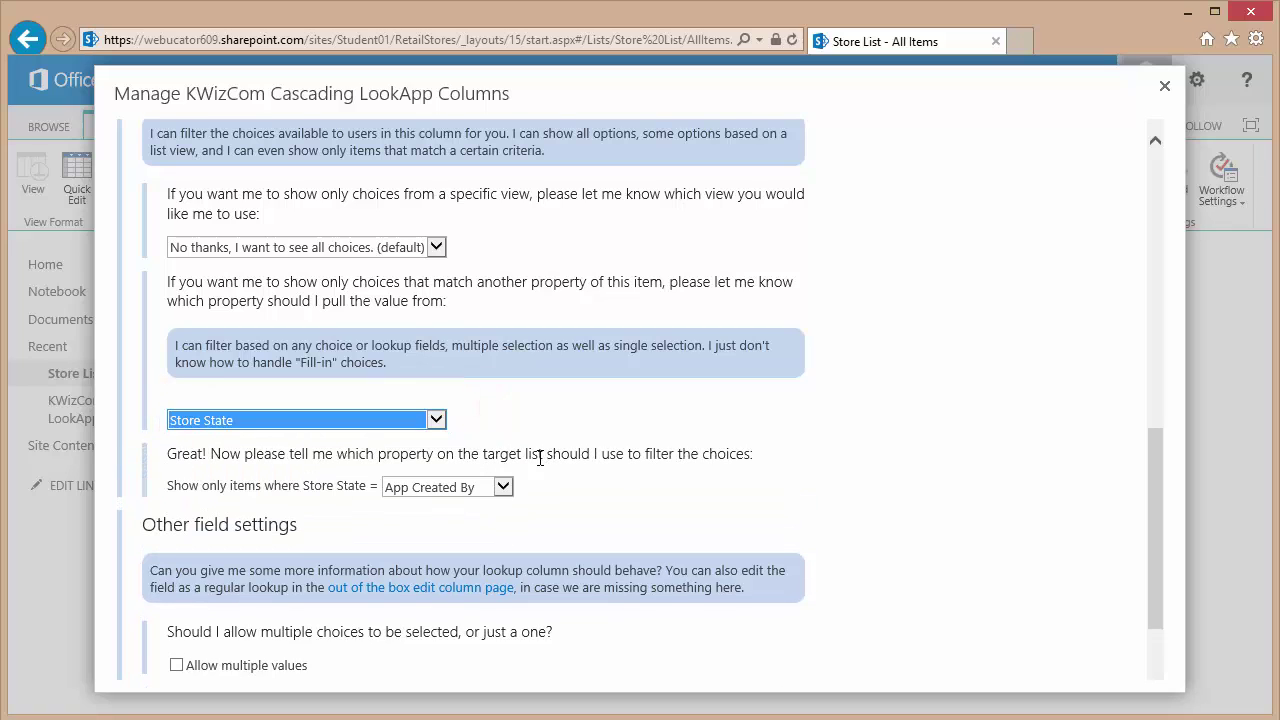
click(505, 488)
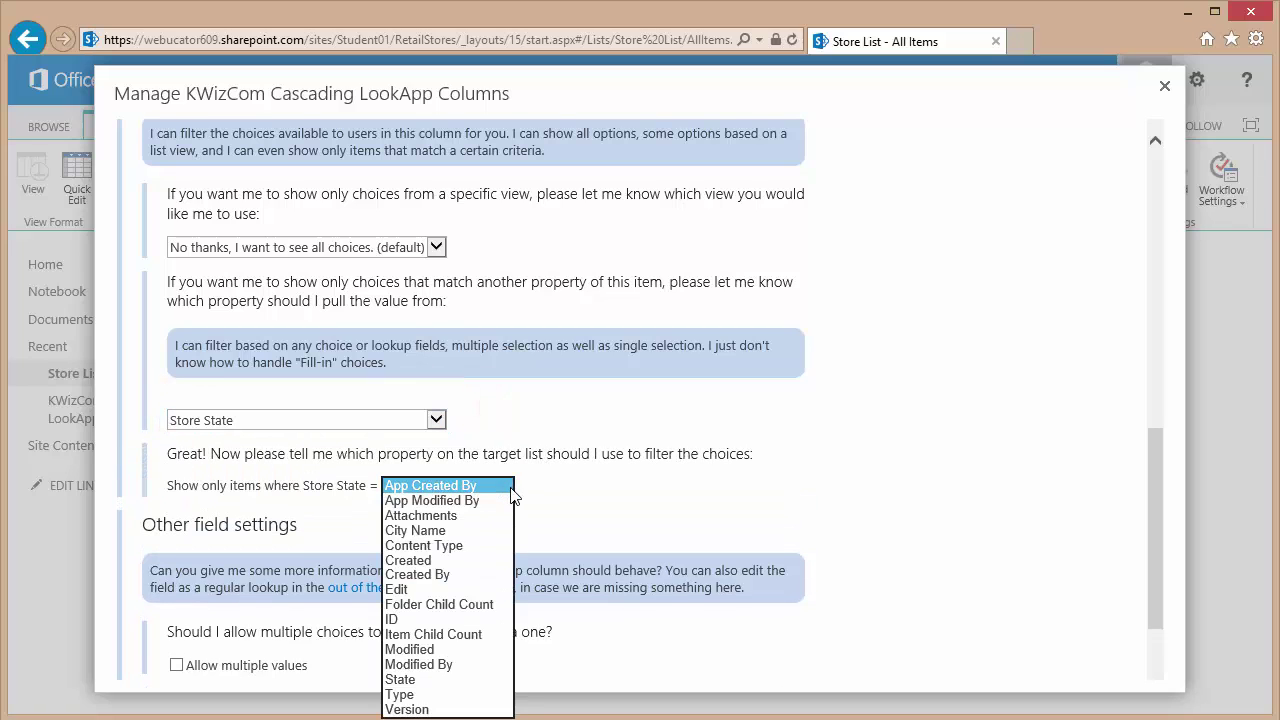
click(408, 681)
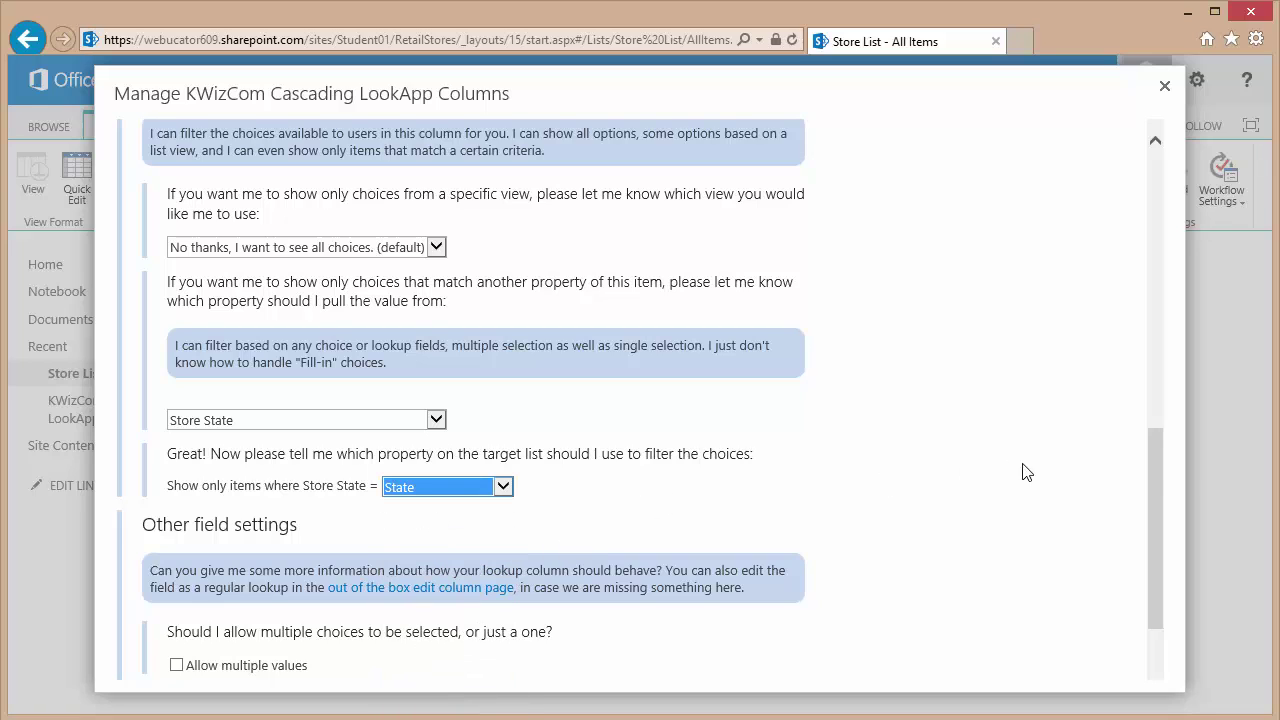
- Allow multiple values for the Store City column and create it with the remaining field settings at default
drag(1152, 466, 1140, 549)
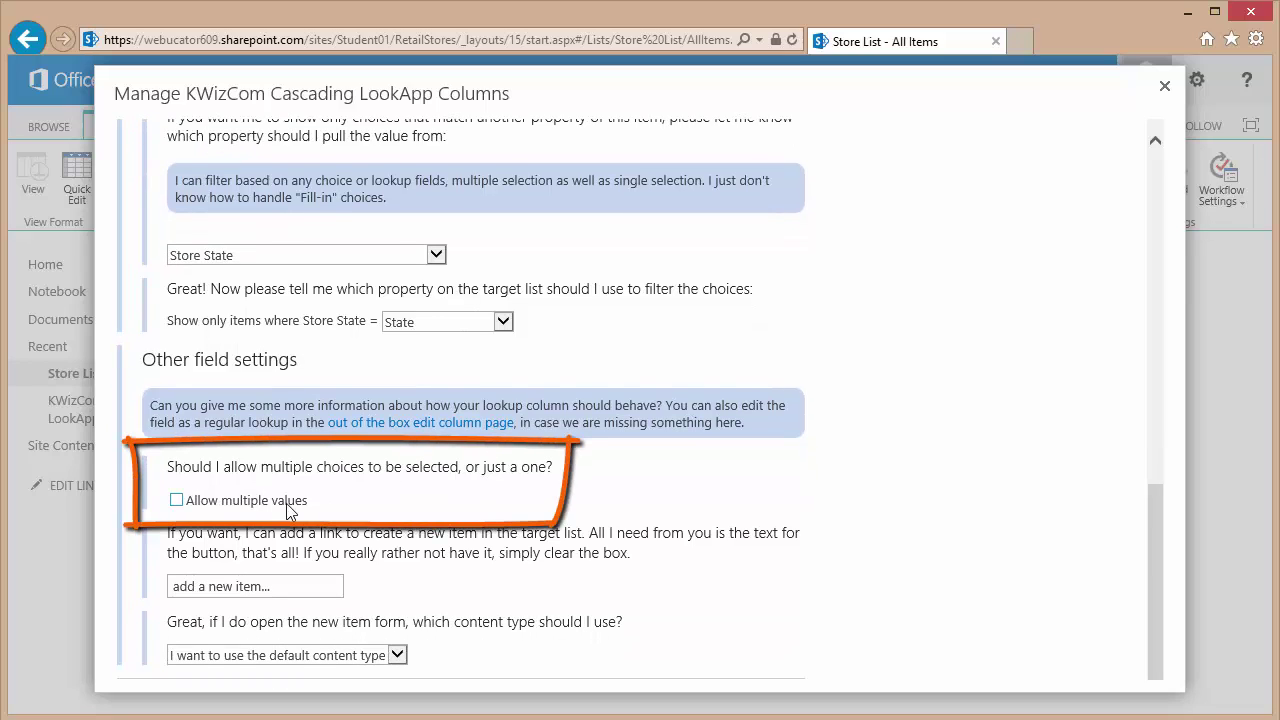
click(177, 502)
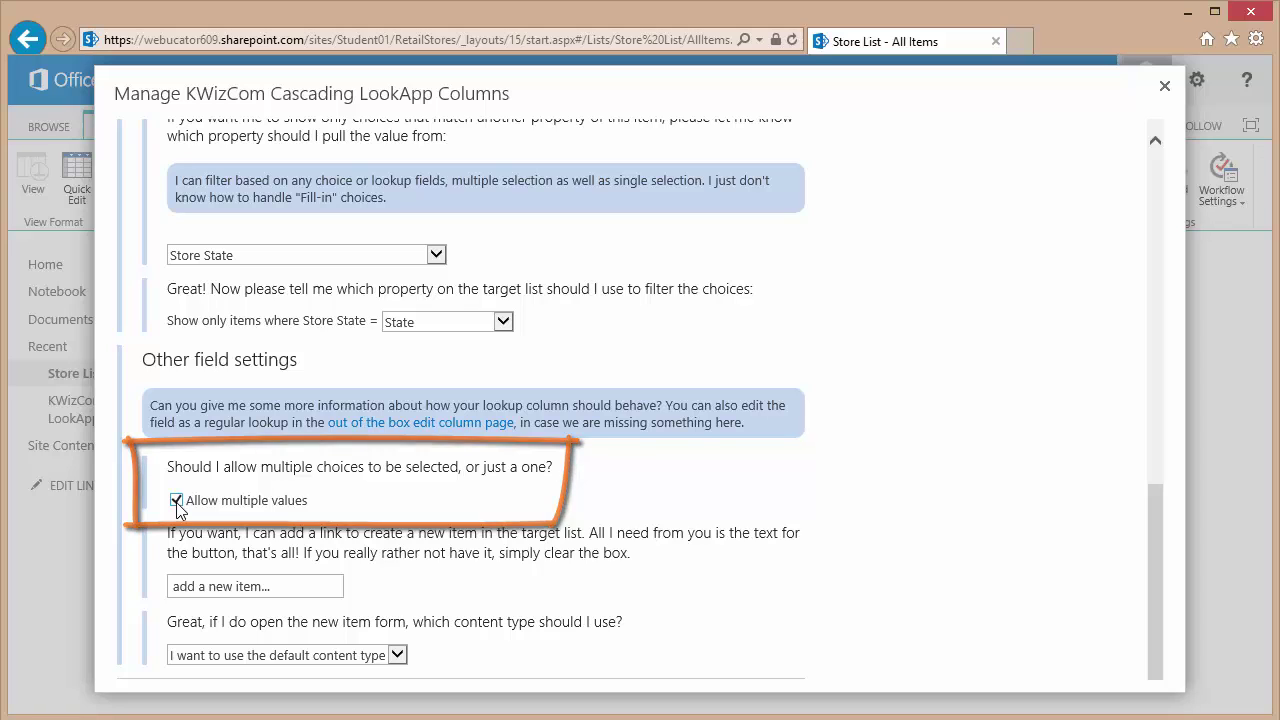
scroll(968, 556, down, 2)
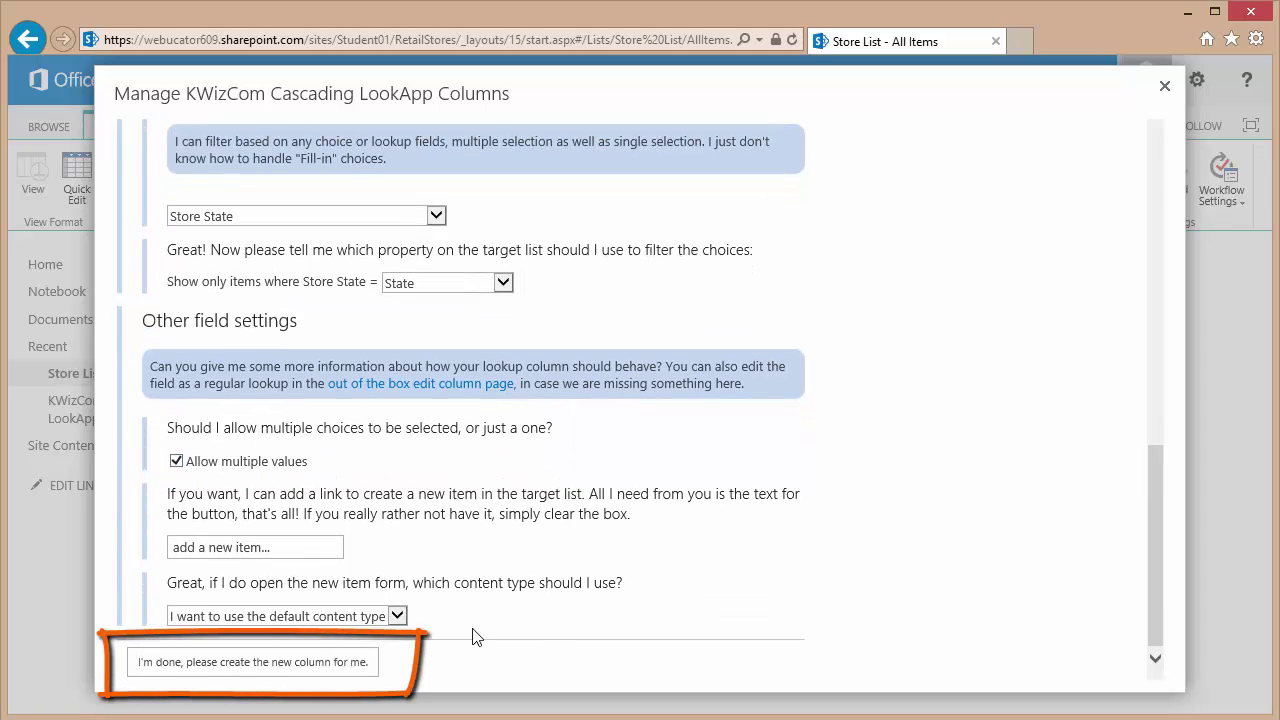
click(218, 664)
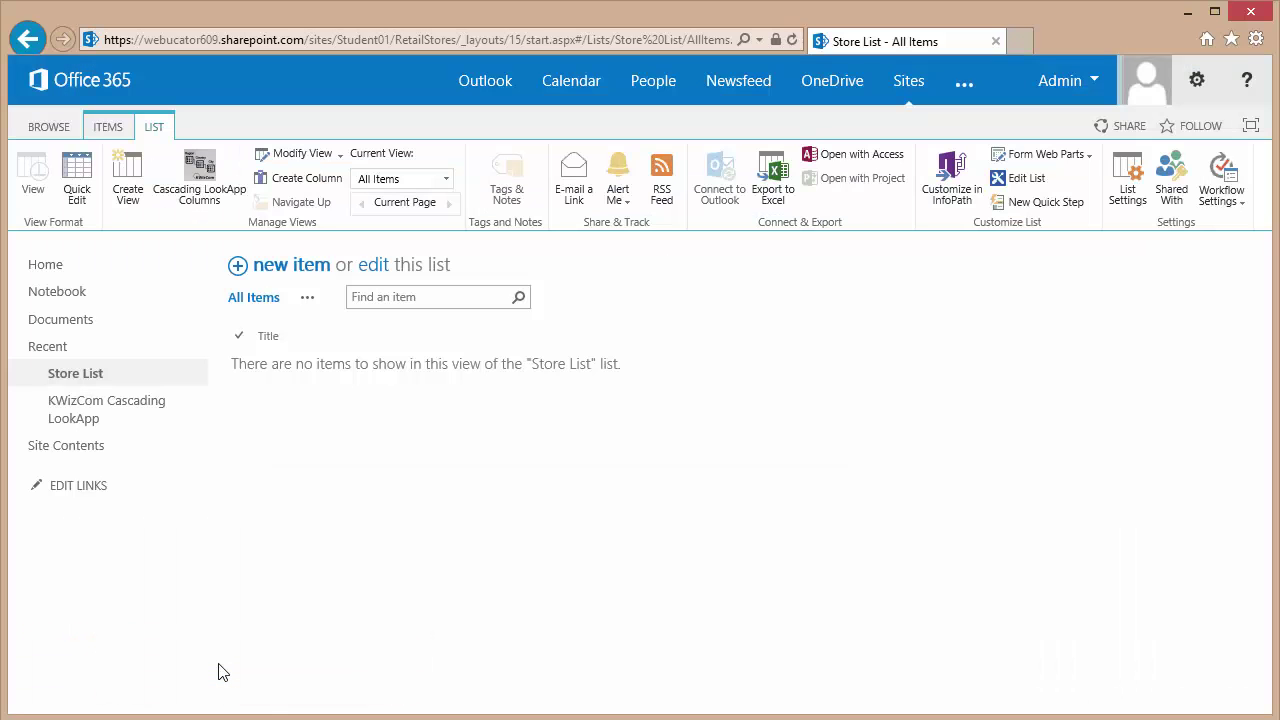
- Examine the Store City choices for New York and Pennsylvania in the Northeast region in a new Store List item form
click(298, 276)
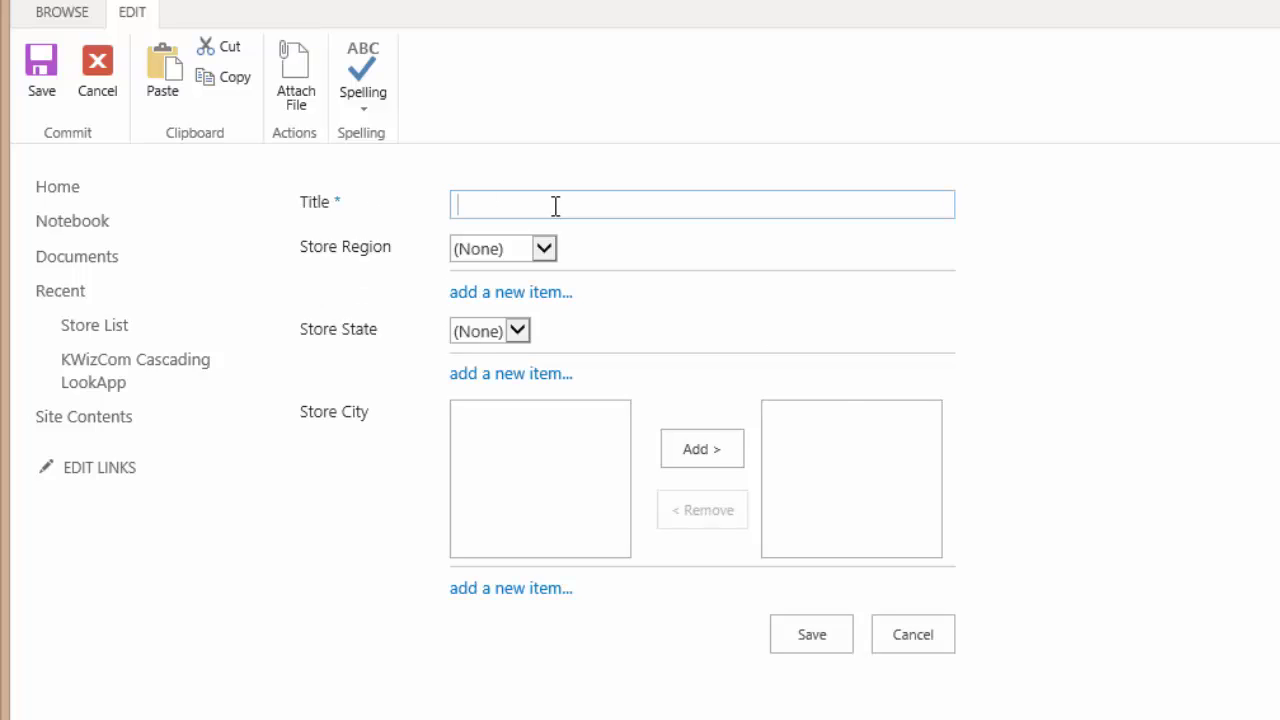
click(545, 250)
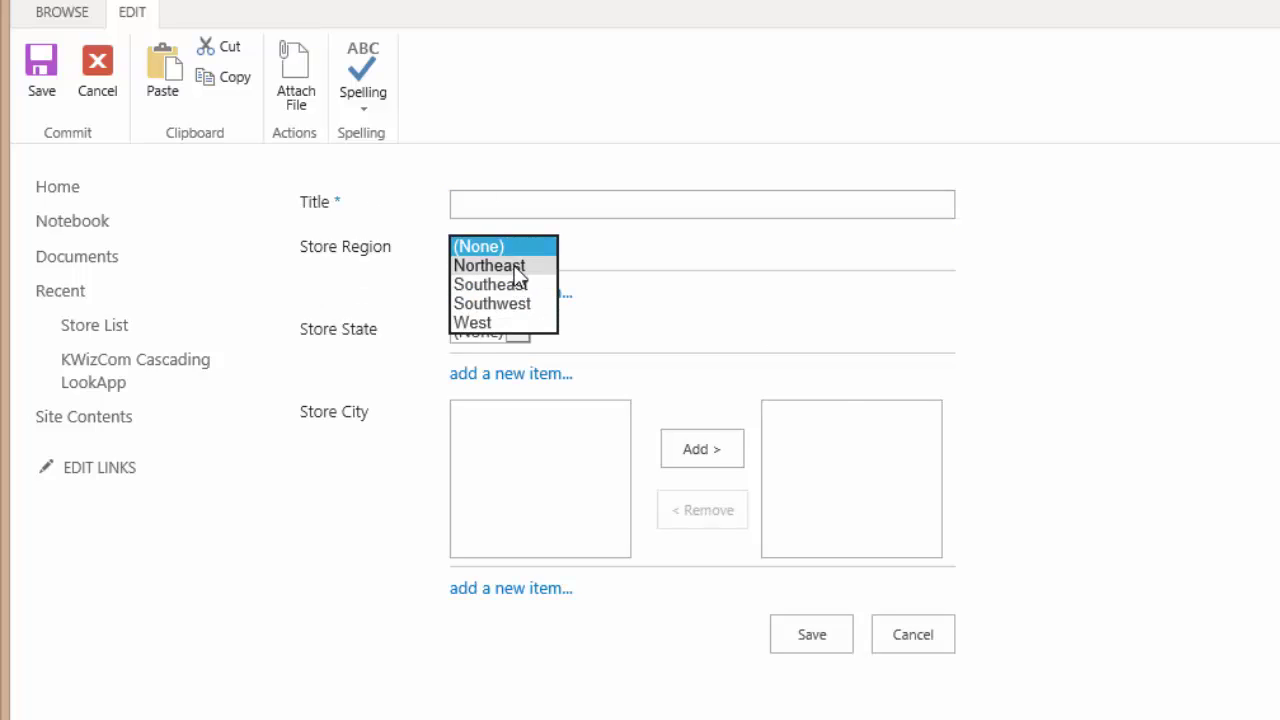
click(517, 267)
click(562, 332)
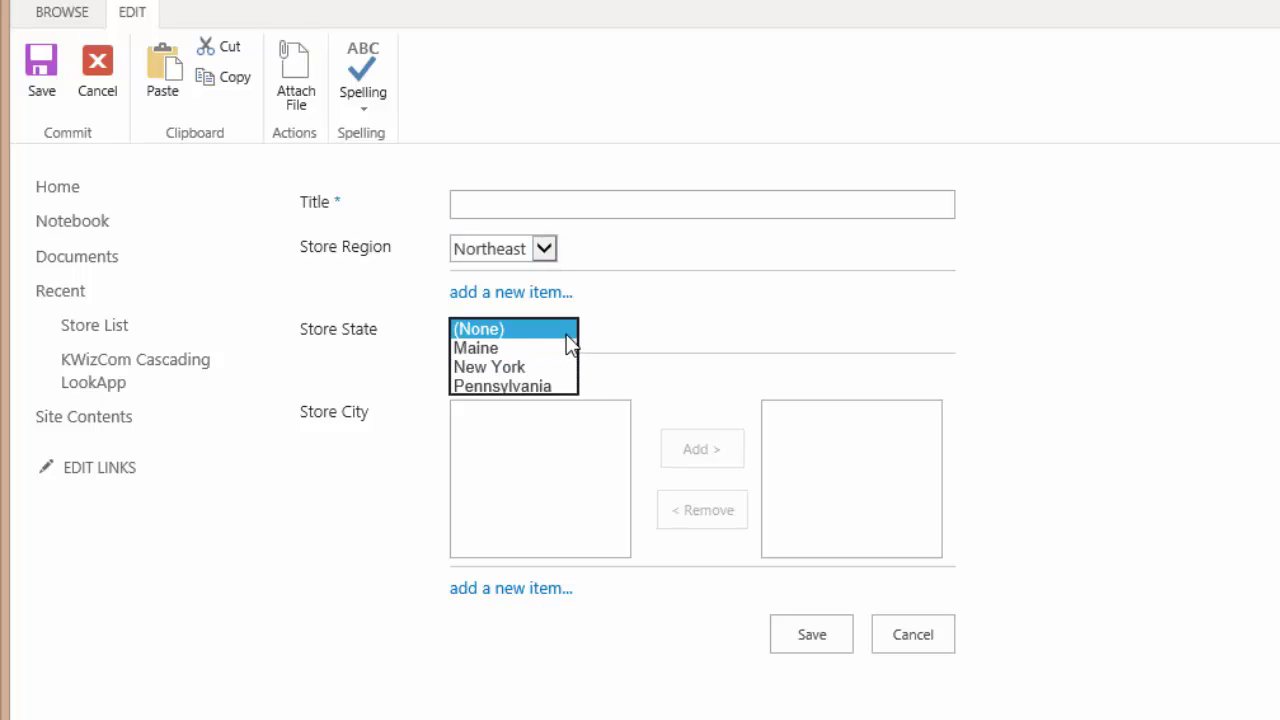
click(523, 368)
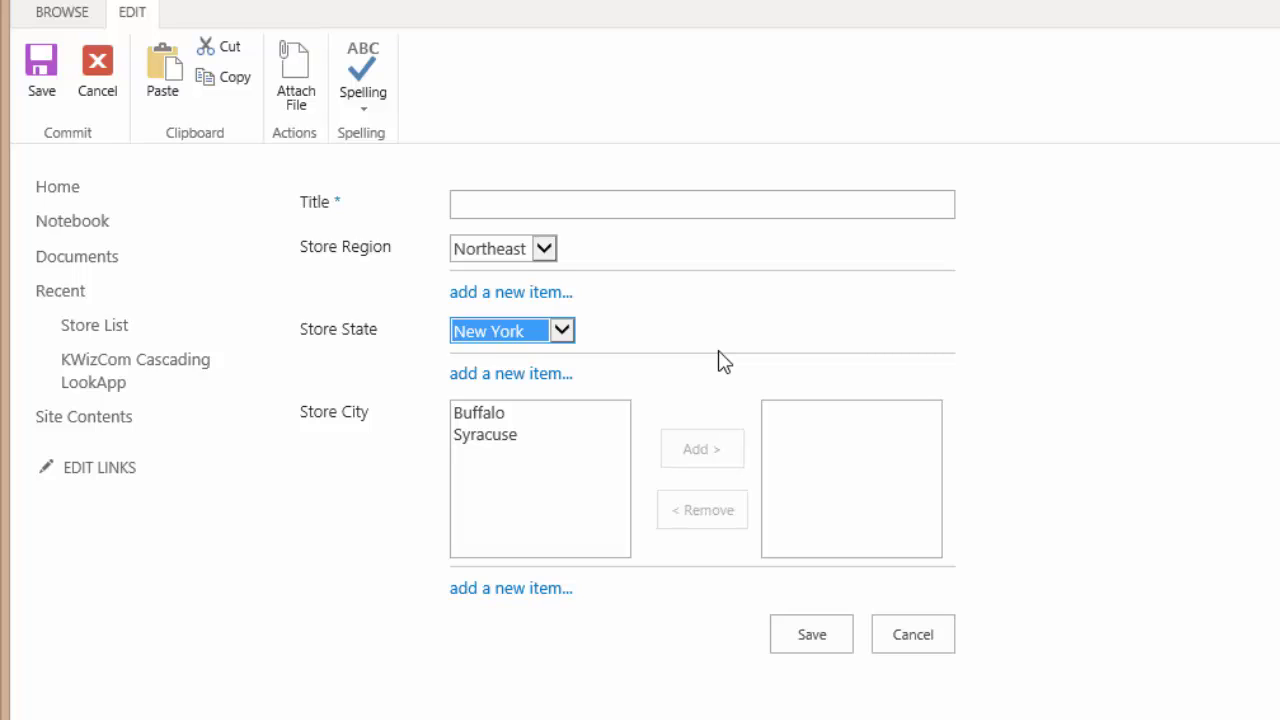
click(562, 333)
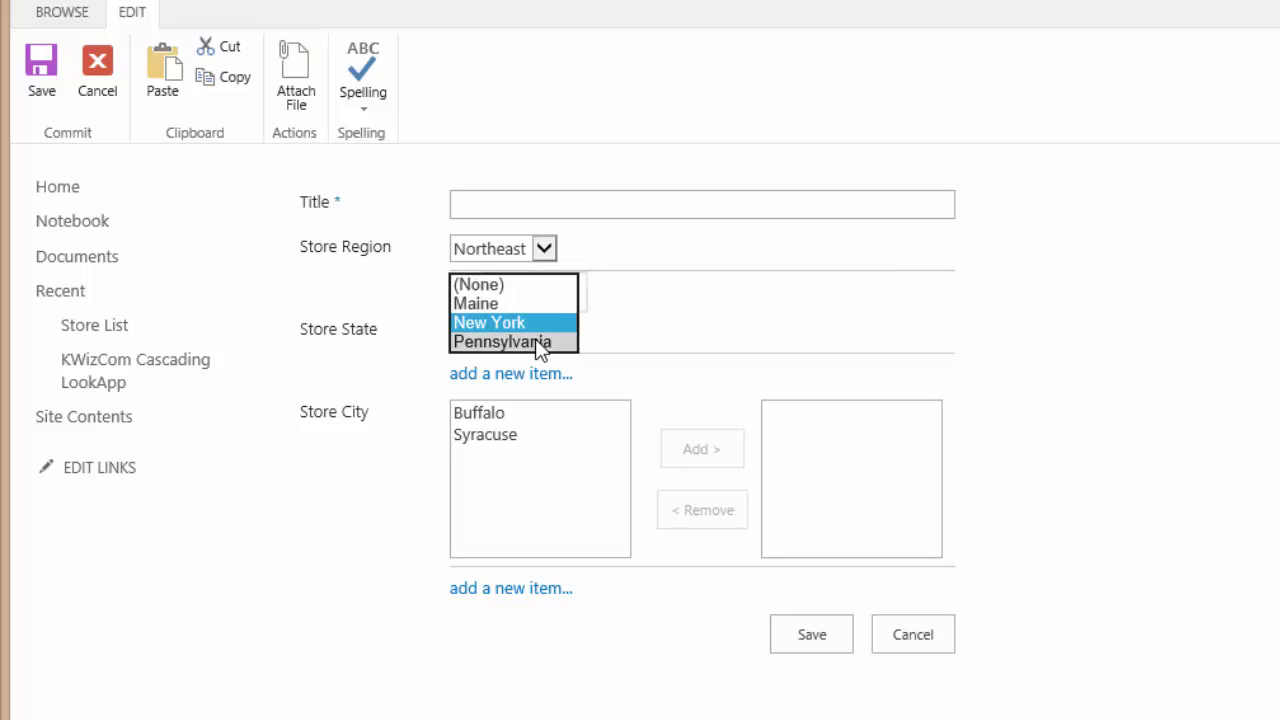
click(545, 342)
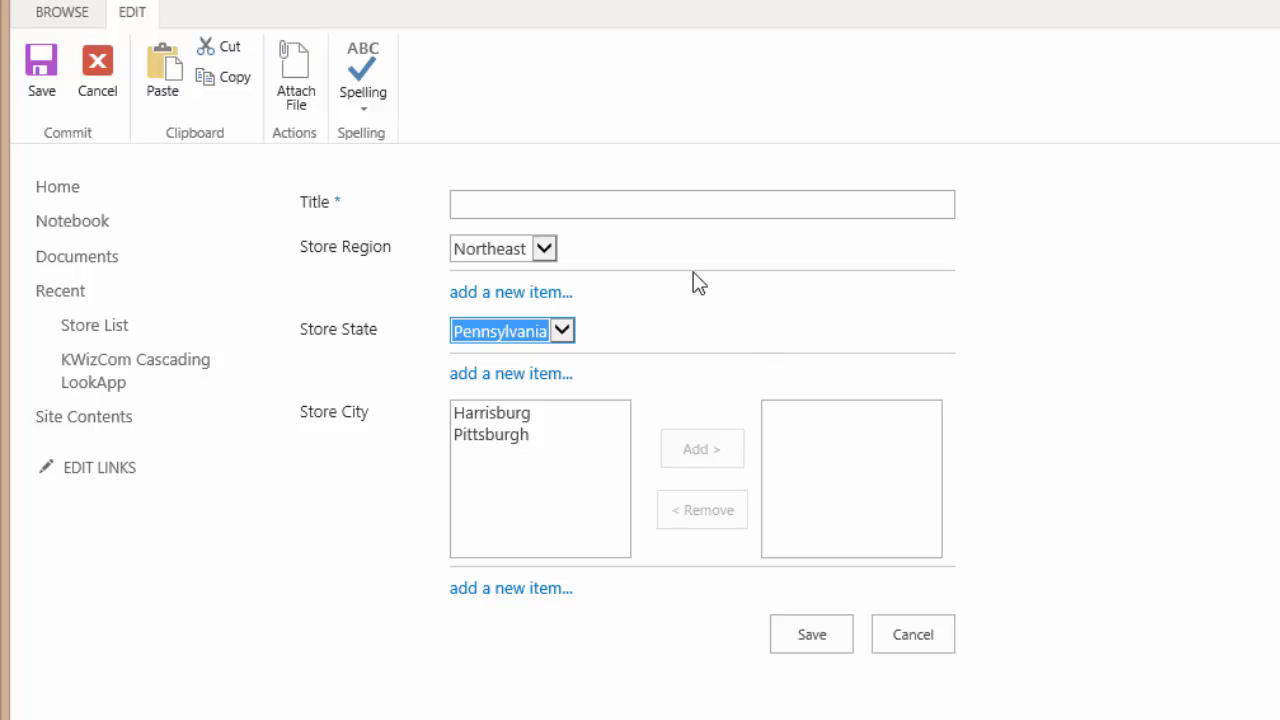
- Examine the Store City choices for Florida in the Southeast region and cancel the new item
click(545, 250)
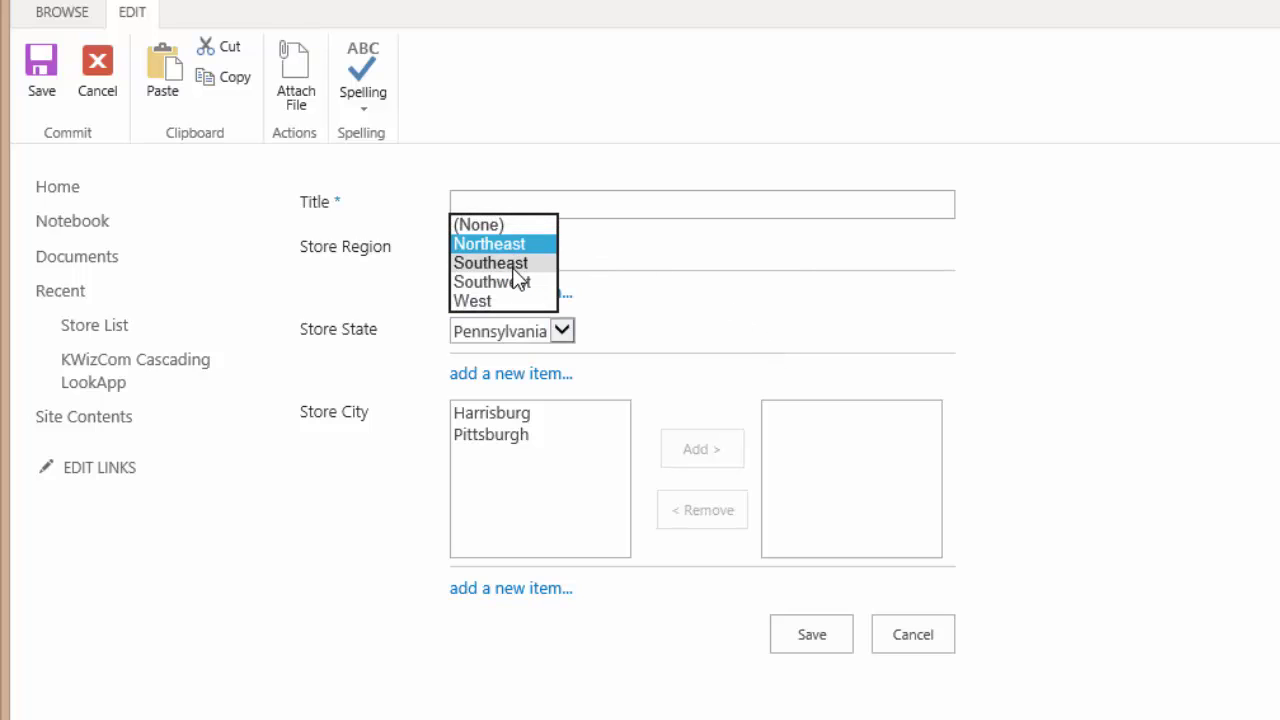
click(516, 265)
click(531, 331)
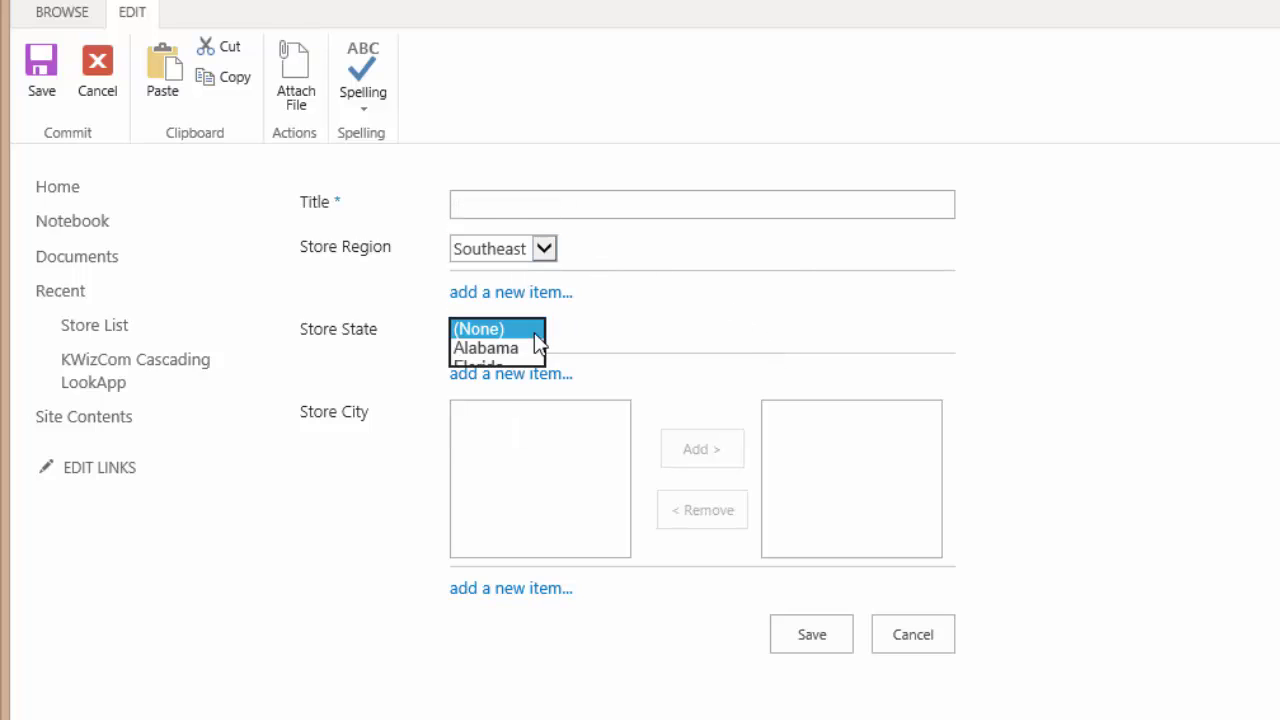
click(513, 369)
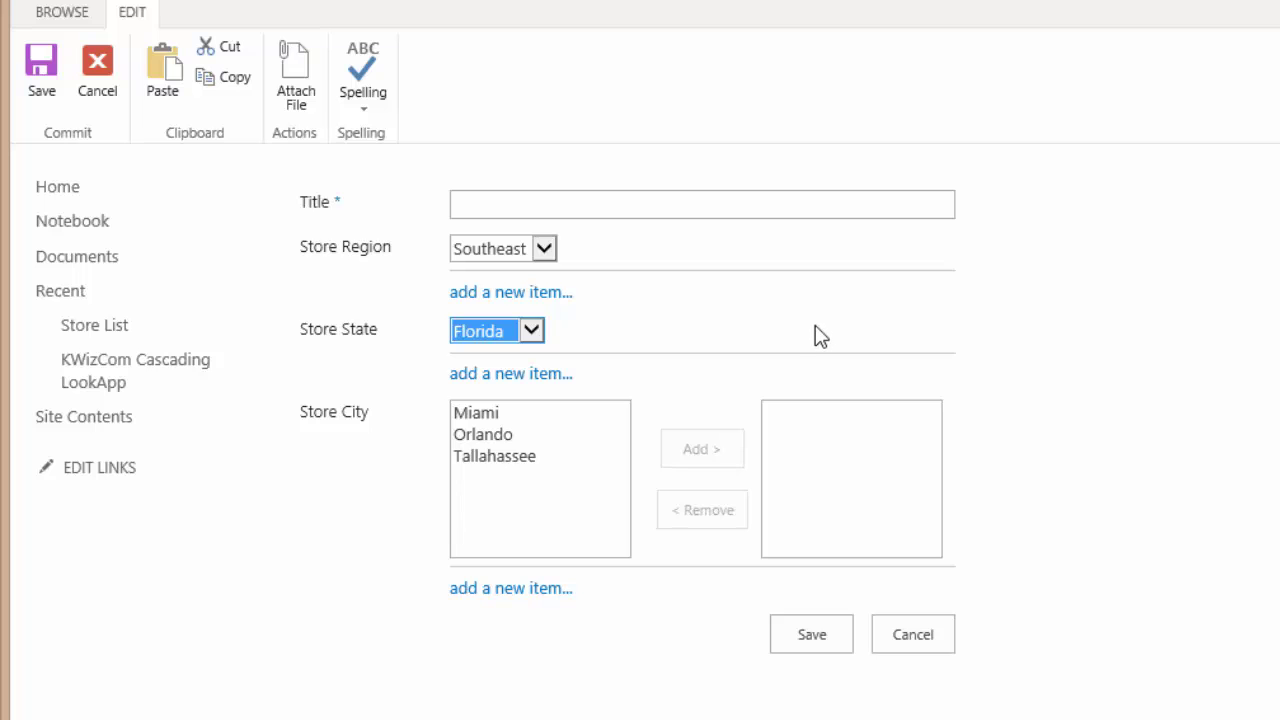
click(924, 636)
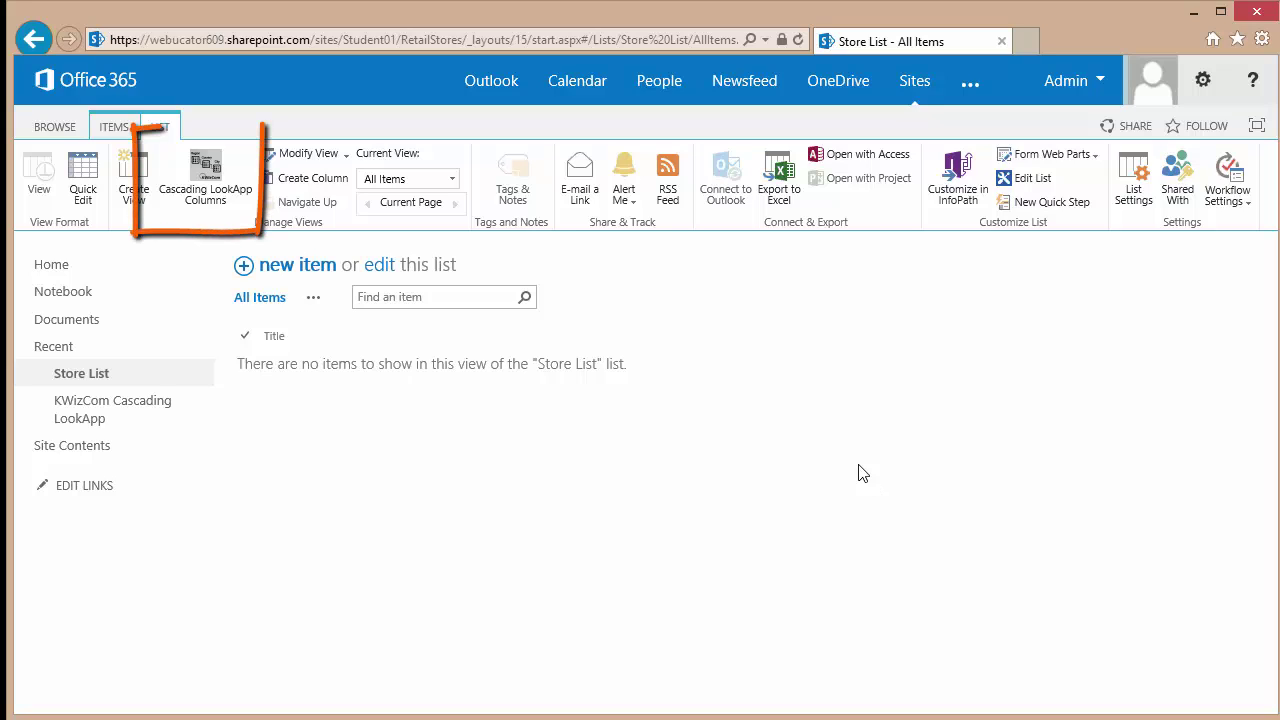
- Load the existing Store Region column in the Cascading LookApp column settings, review its options and submit the column update
click(203, 172)
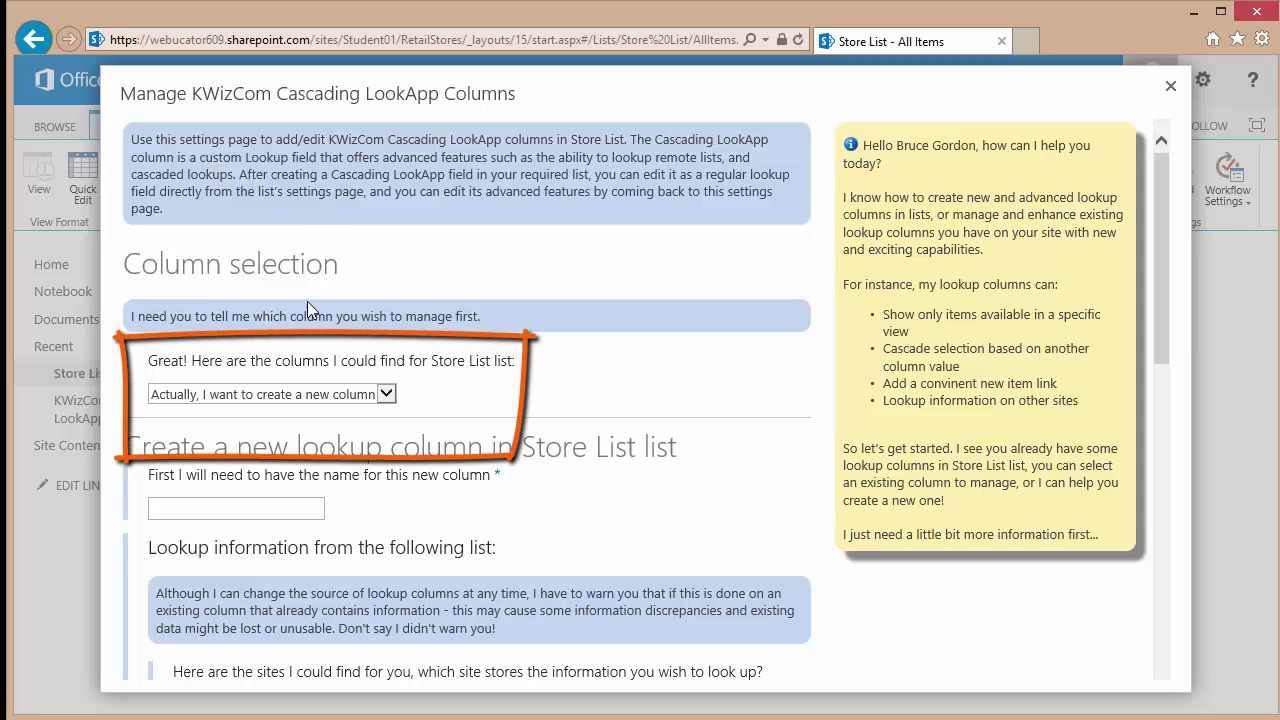
click(386, 395)
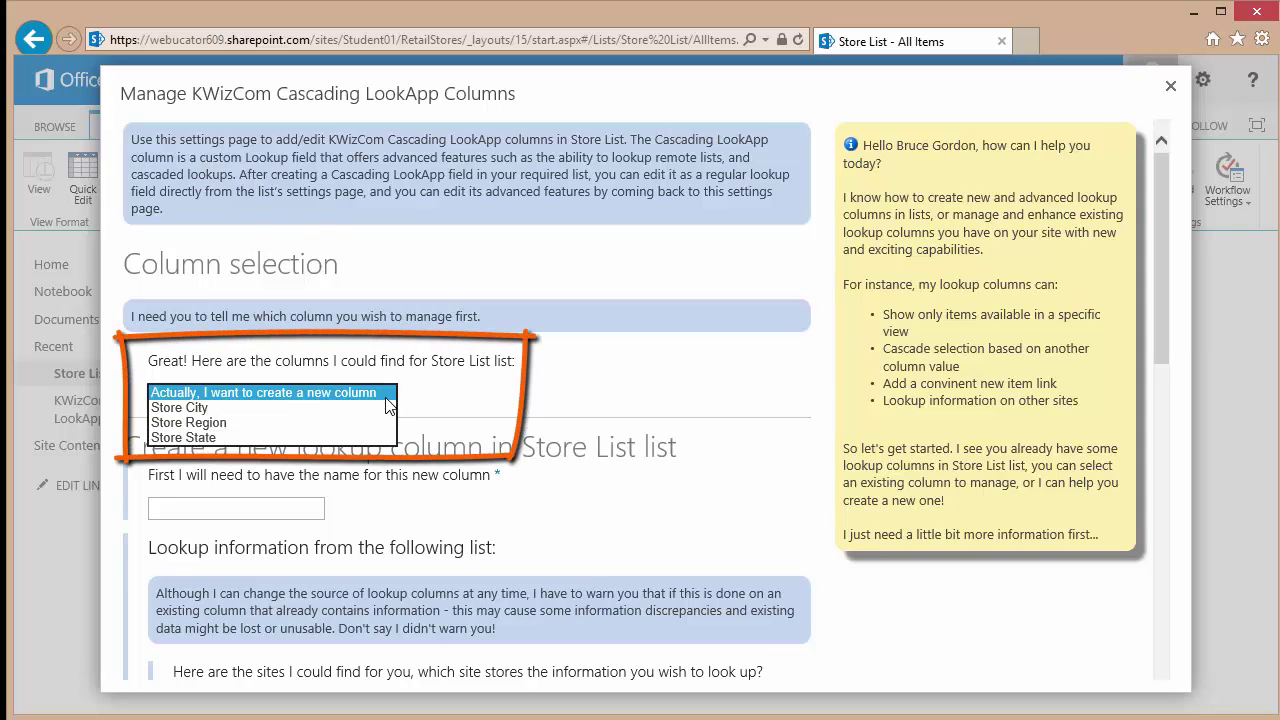
click(224, 424)
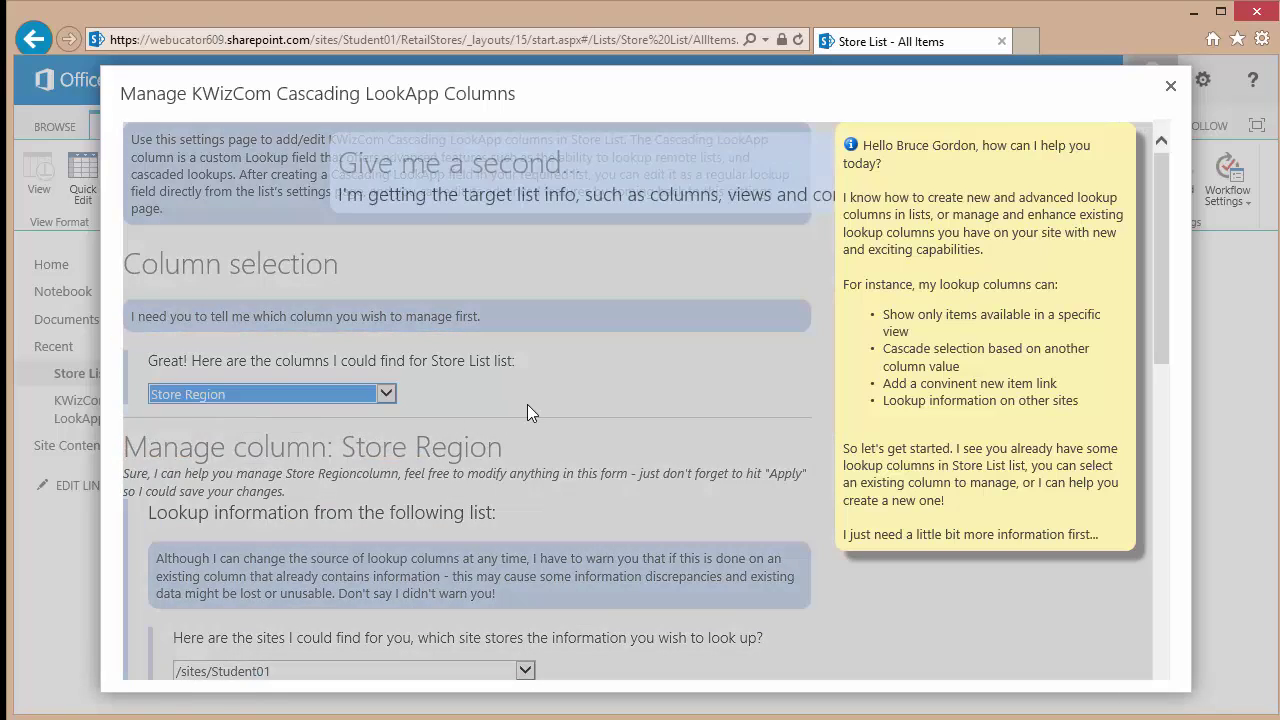
scroll(545, 405, down, 1)
scroll(545, 405, down, 3)
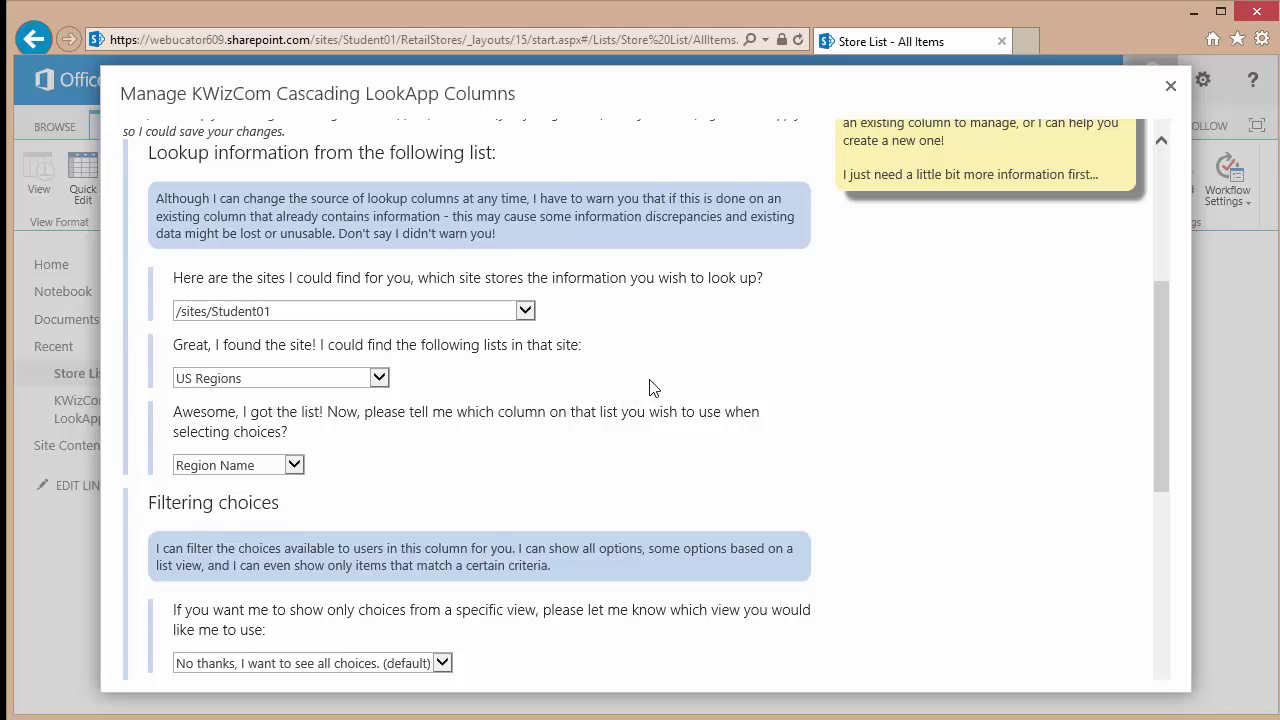
scroll(650, 388, down, 5)
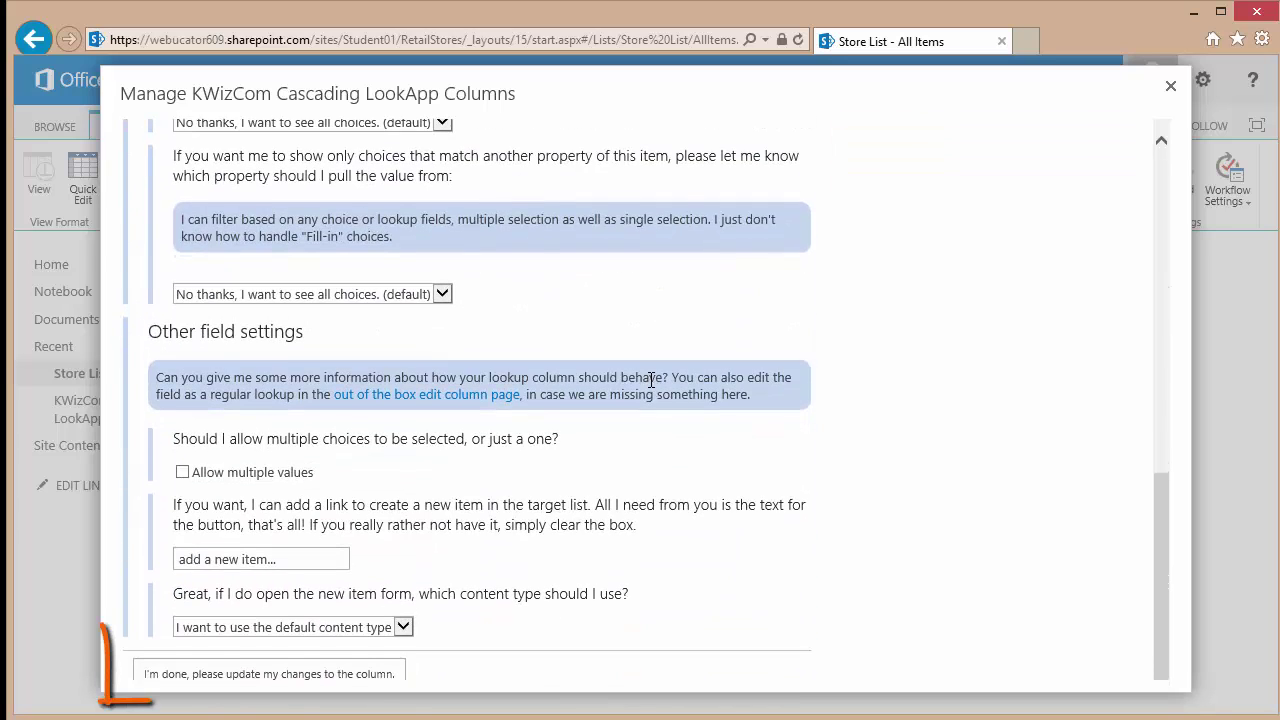
click(252, 671)
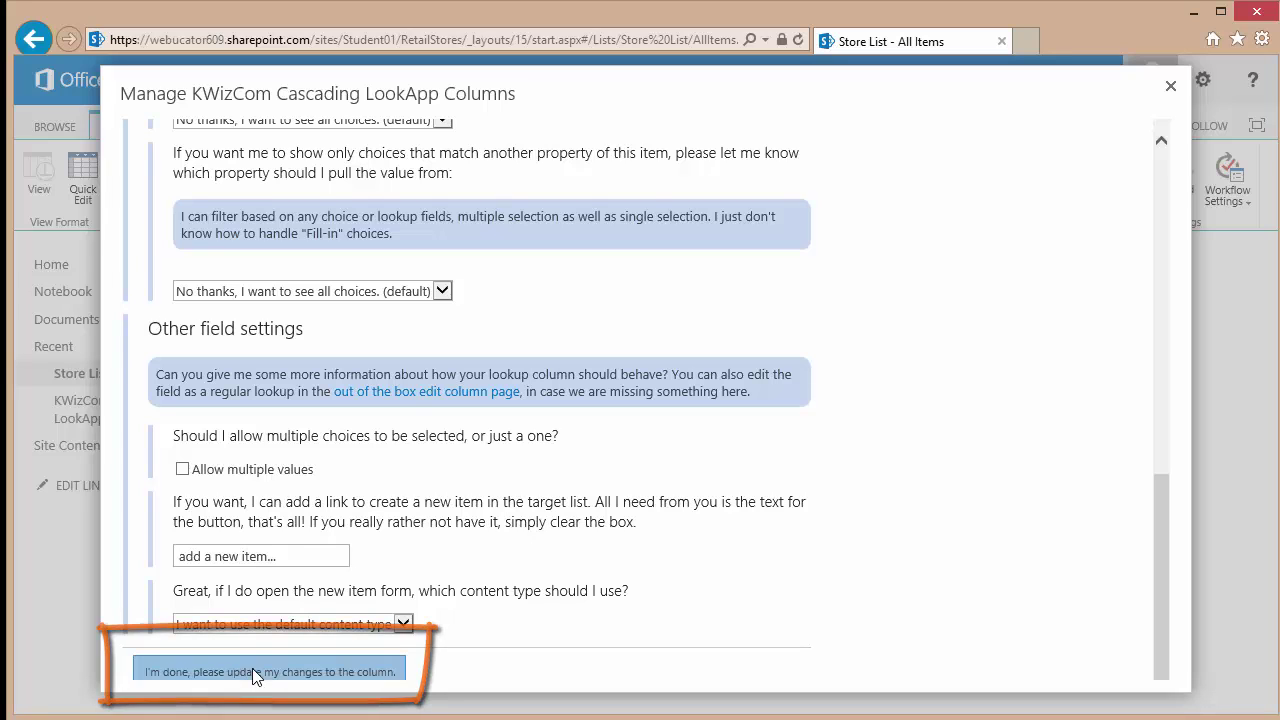